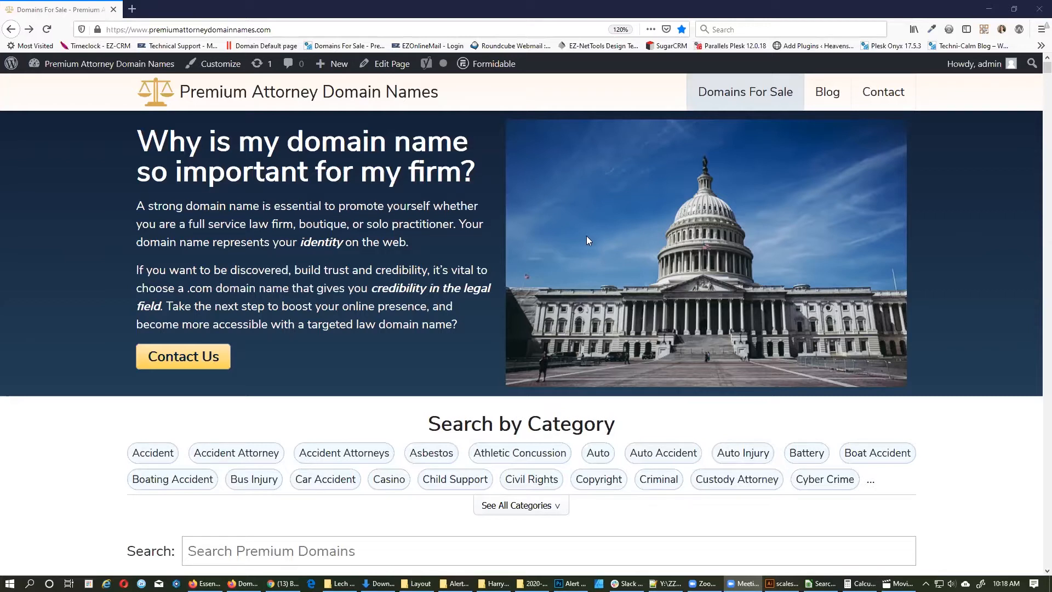
Step: Open the "Hello world!" post for editing from the WordPress admin's list of posts
{"action": "scroll", "coordinate": [583, 229], "scroll_direction": "down", "scroll_amount": 5}
{"action": "scroll", "coordinate": [578, 221], "scroll_direction": "up", "scroll_amount": 5}
{"action": "left_click", "coordinate": [102, 69]}
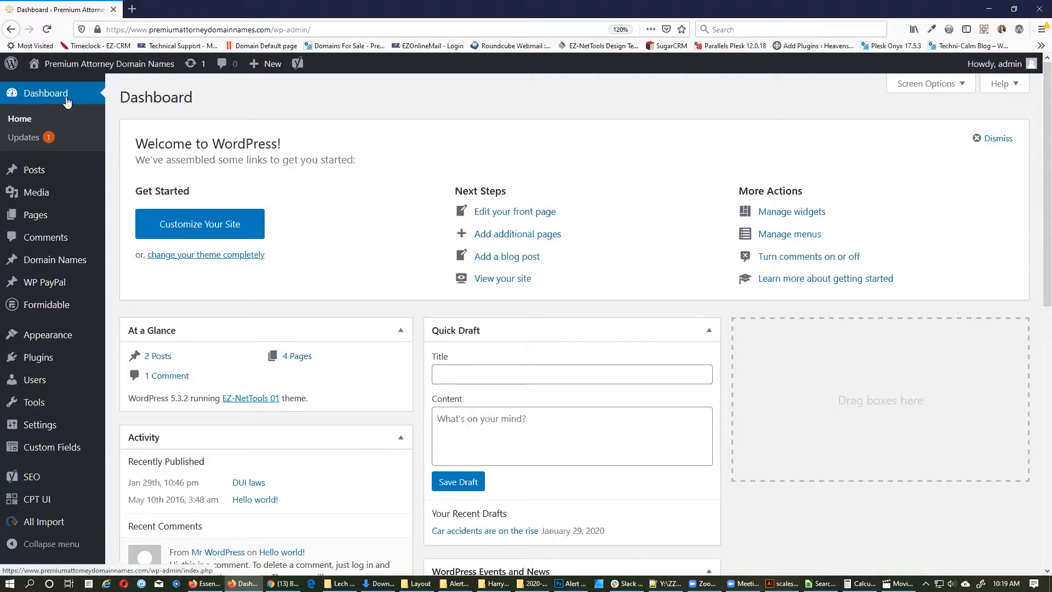
{"action": "mouse_move", "coordinate": [53, 169]}
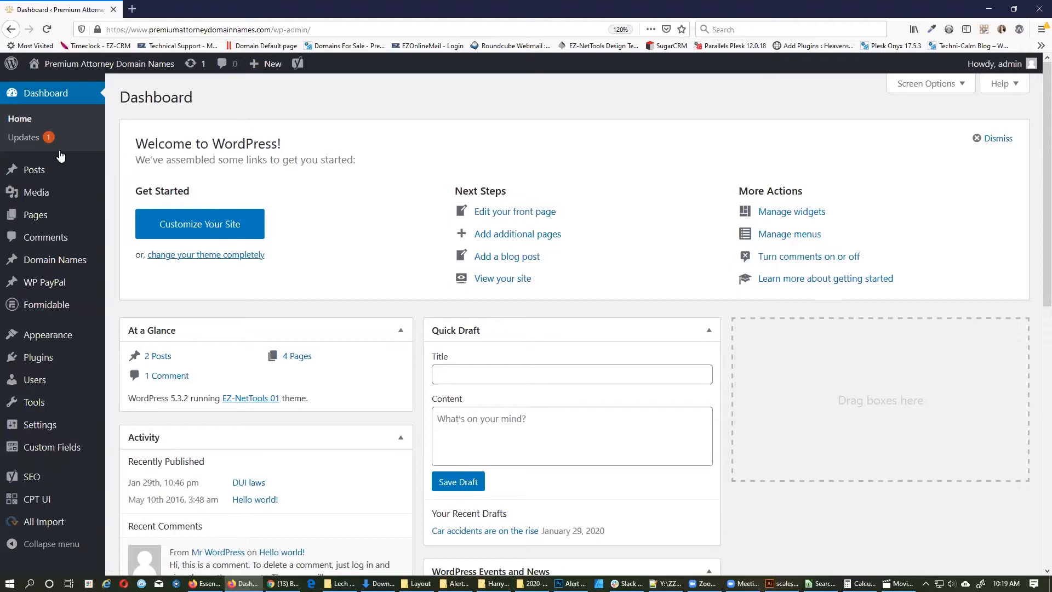
{"action": "left_click", "coordinate": [24, 174]}
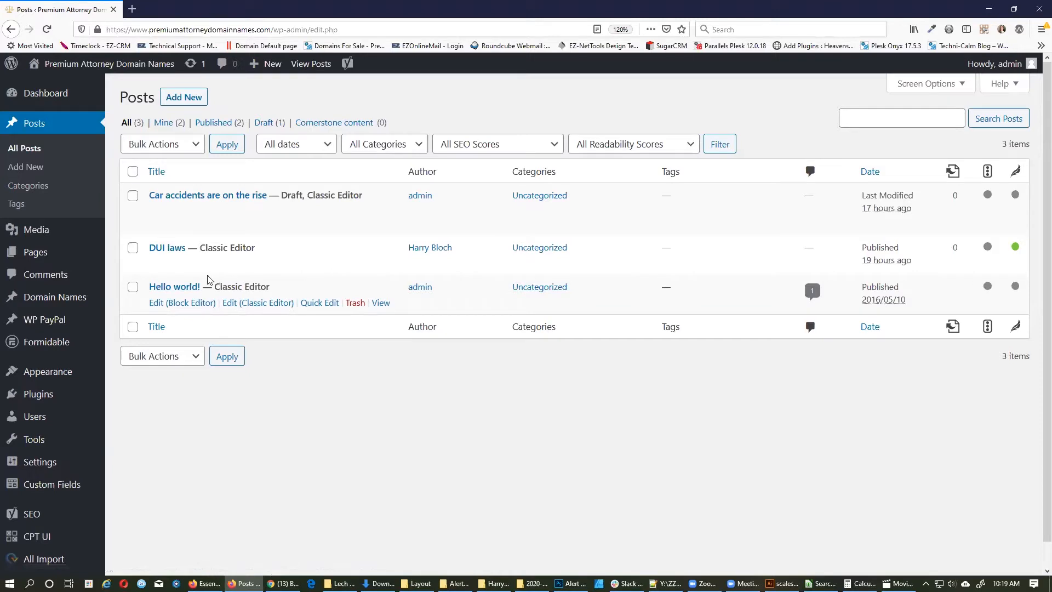
{"action": "left_click", "coordinate": [175, 291]}
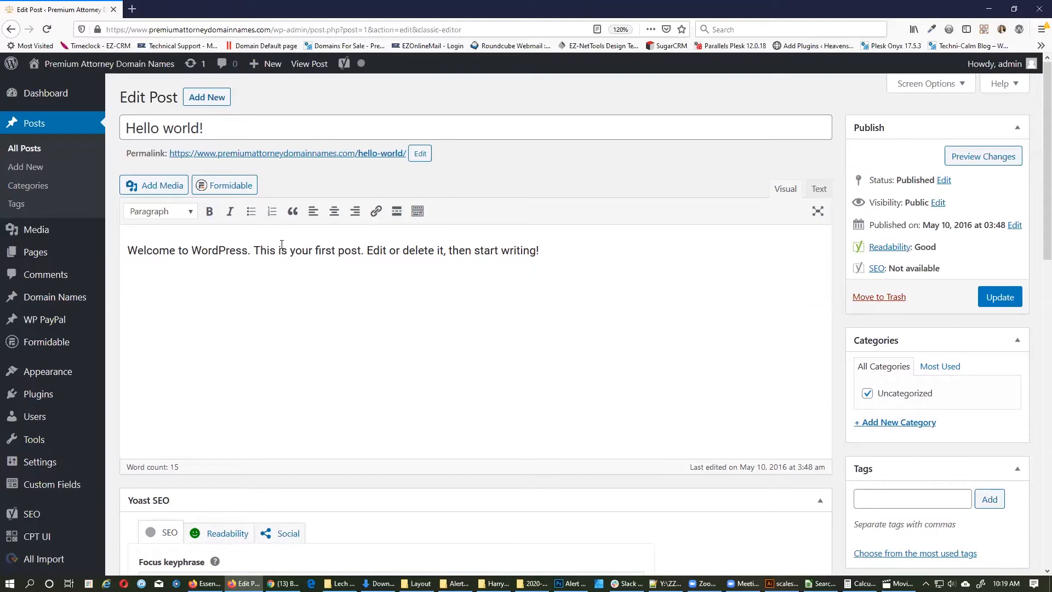
Step: Compare the published "Hello world!" post on the site with its version in the editor
{"action": "left_click", "coordinate": [309, 63]}
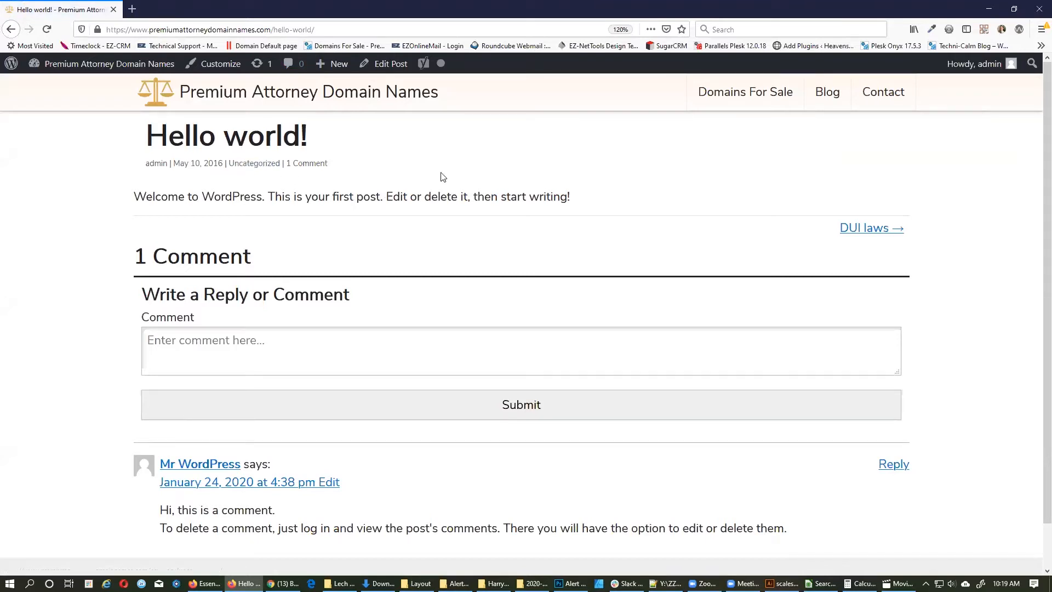
{"action": "left_click", "coordinate": [386, 64]}
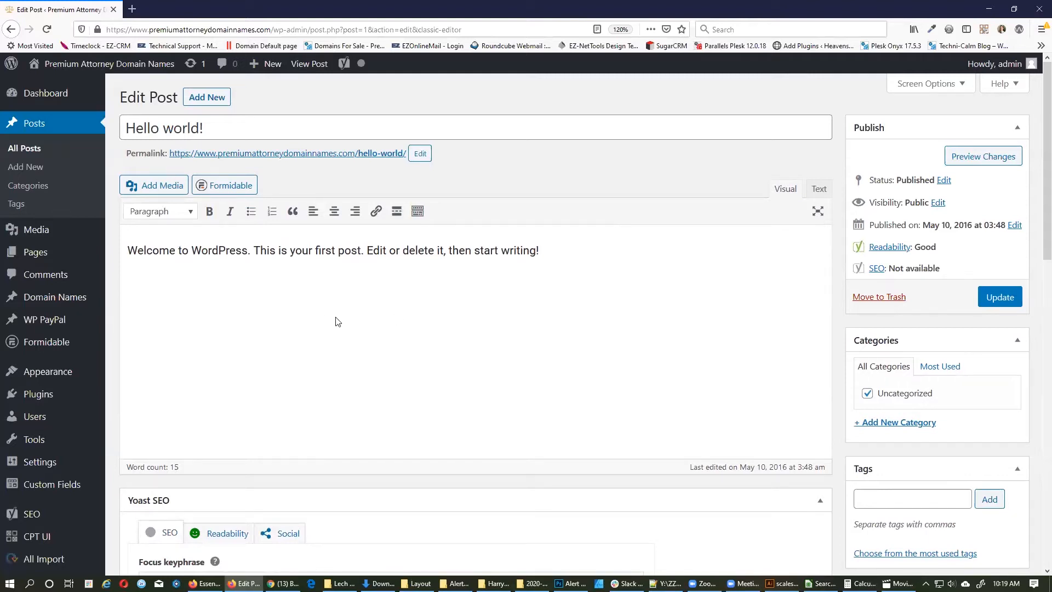
{"action": "left_click", "coordinate": [309, 64]}
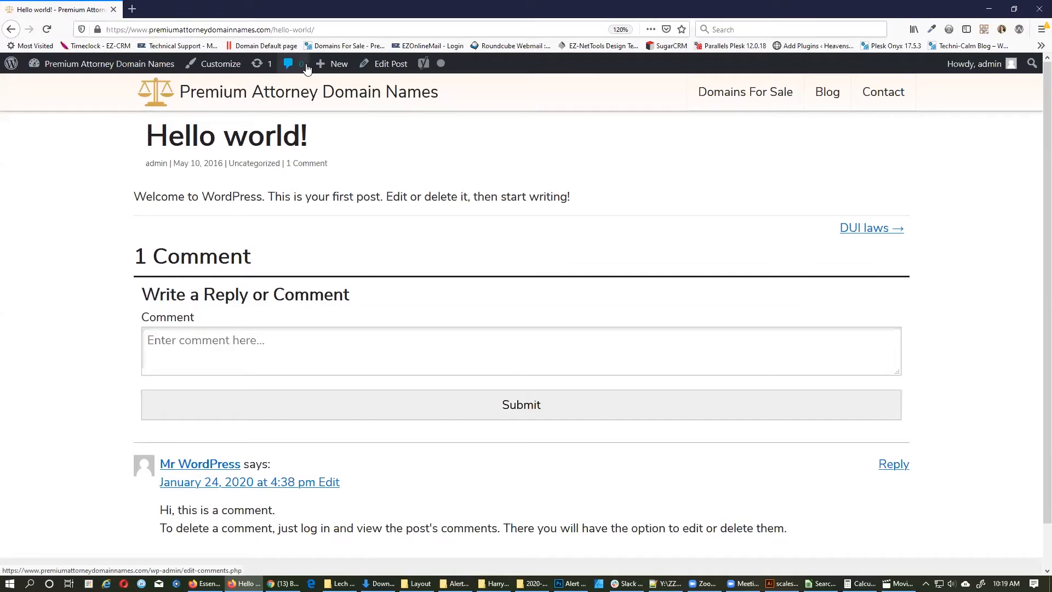
Step: Add the paragraph "This is my first blog post." below the welcome text of the post and update it
{"action": "left_click", "coordinate": [388, 64]}
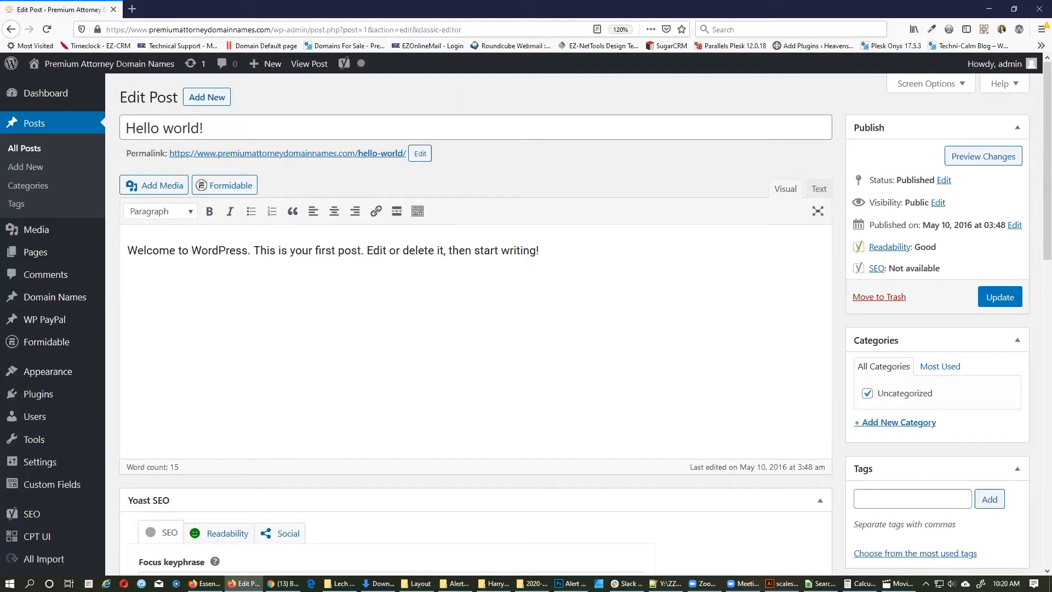
{"action": "type", "text": "This is my first blog post."}
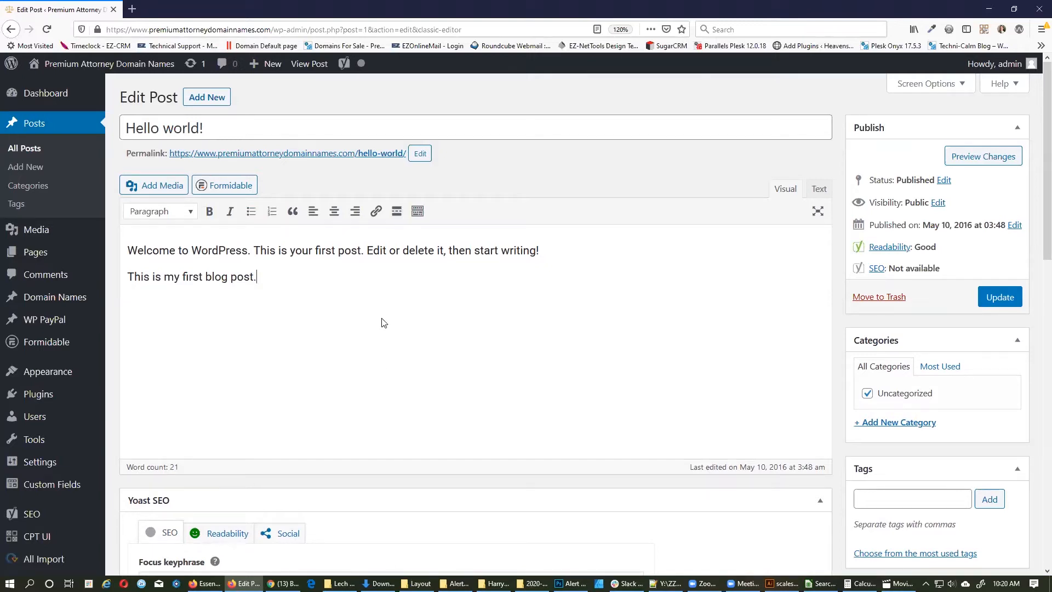
{"action": "left_click", "coordinate": [1007, 297]}
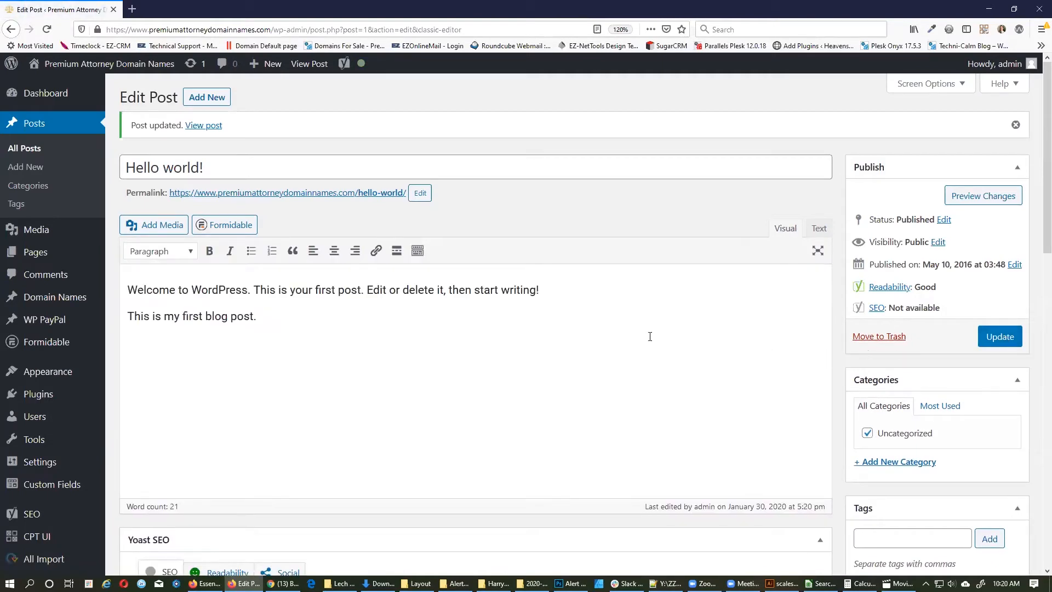
Step: Check the added sentence on the published "Hello world!" page and return to editing the post
{"action": "left_click", "coordinate": [304, 66]}
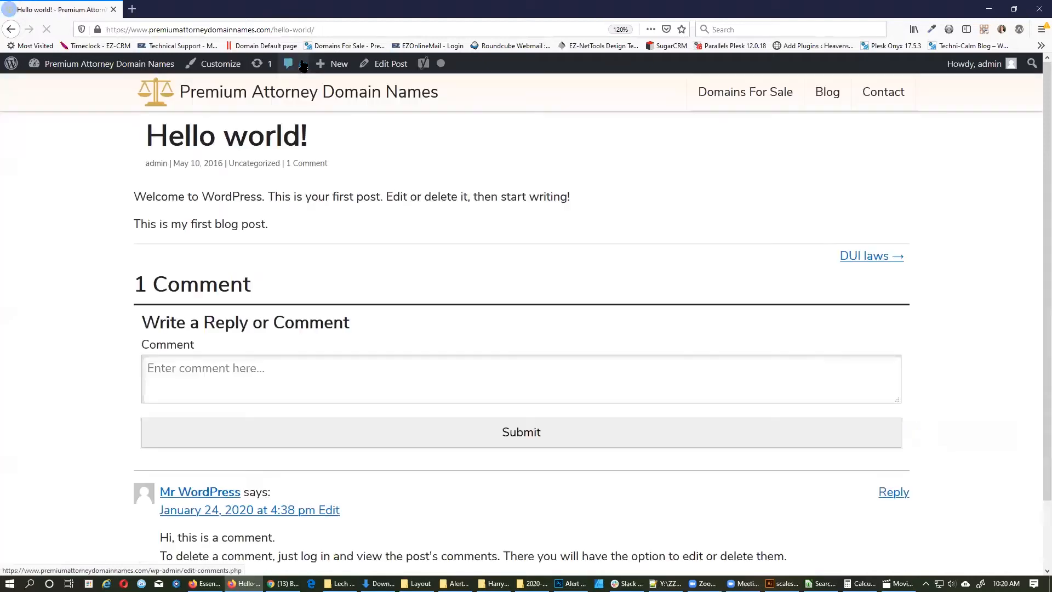
{"action": "triple_click", "coordinate": [143, 222]}
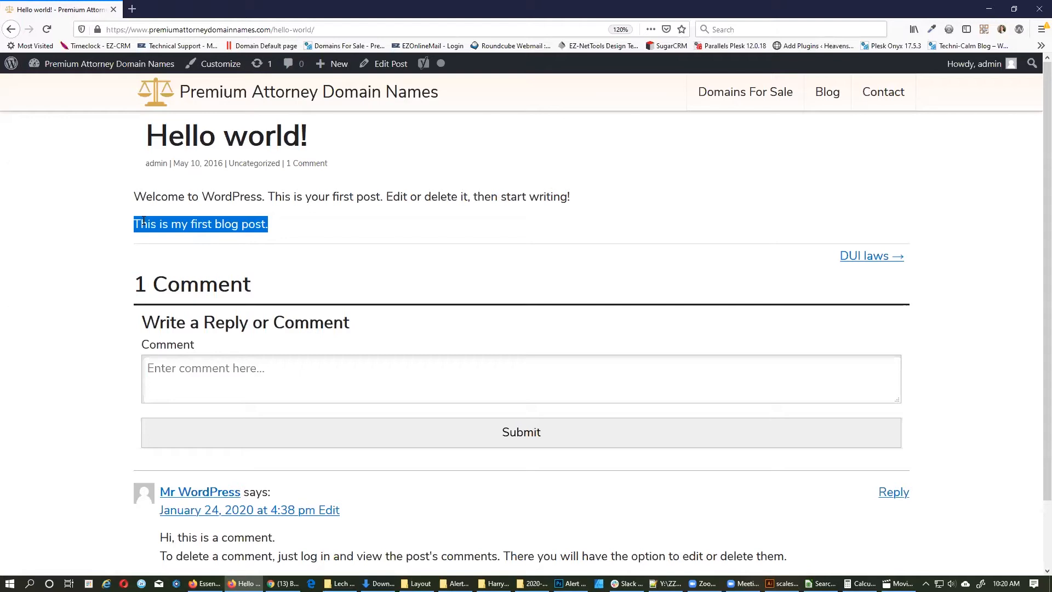
{"action": "left_click", "coordinate": [395, 65]}
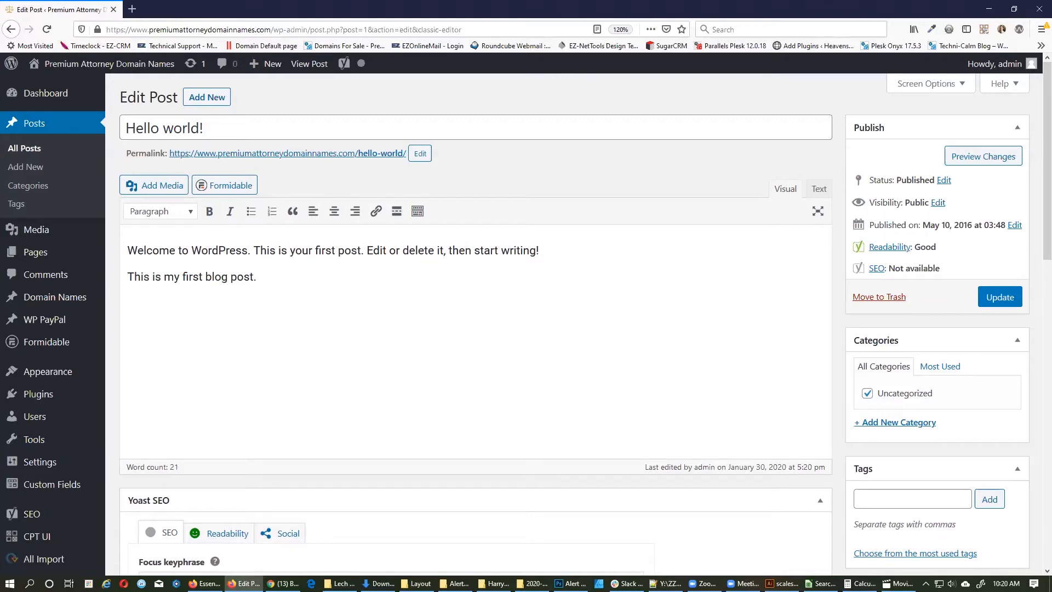
Step: Insert "The History of WordPress" above the welcome paragraph and format it as Heading 2
{"action": "key", "text": "Return"}
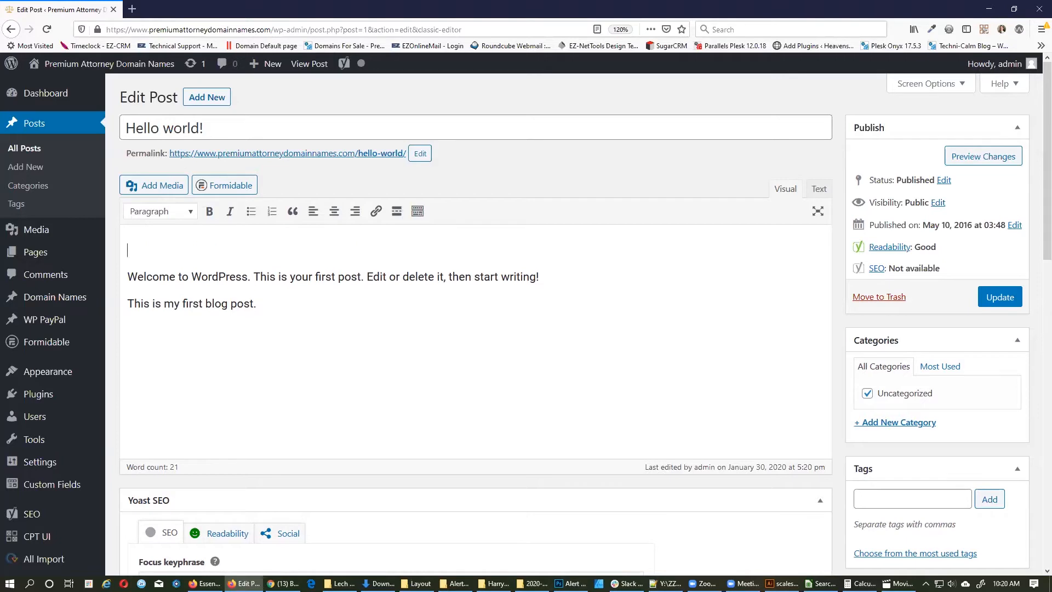
{"action": "type", "text": "The History of WordPress"}
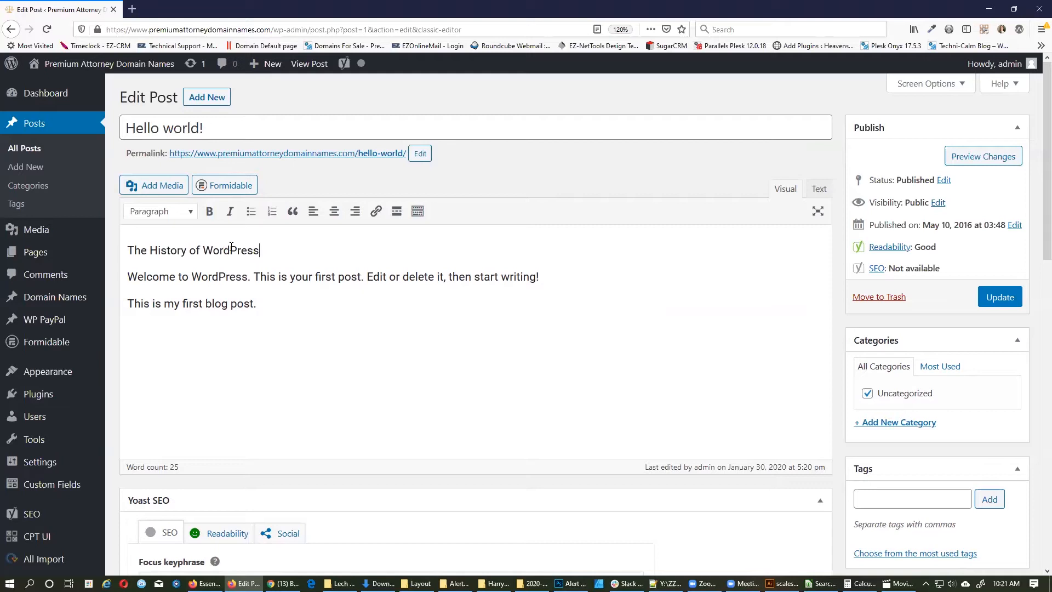
{"action": "left_click", "coordinate": [191, 212]}
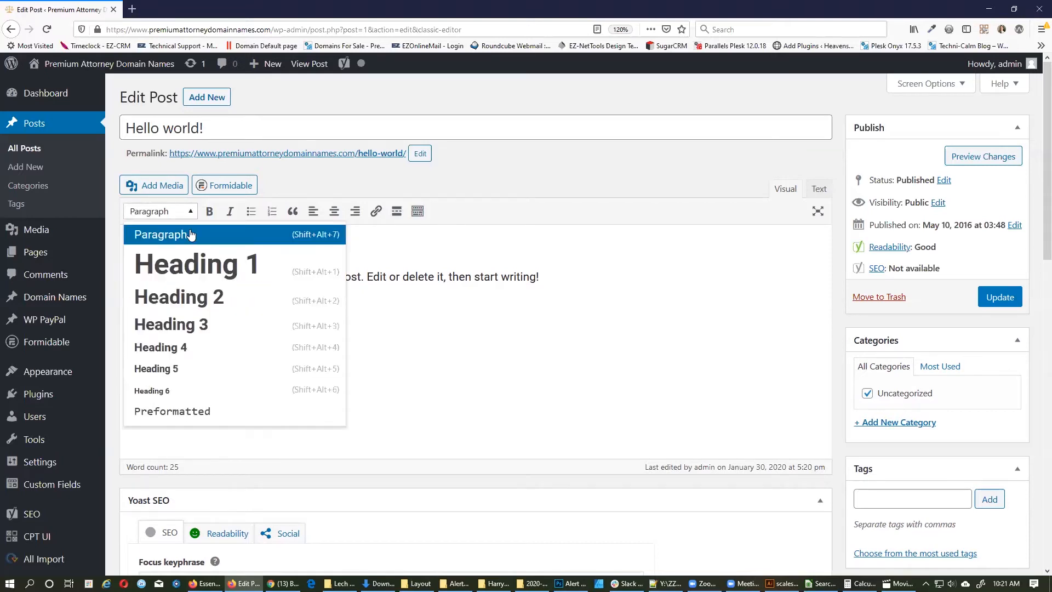
{"action": "left_click", "coordinate": [204, 303]}
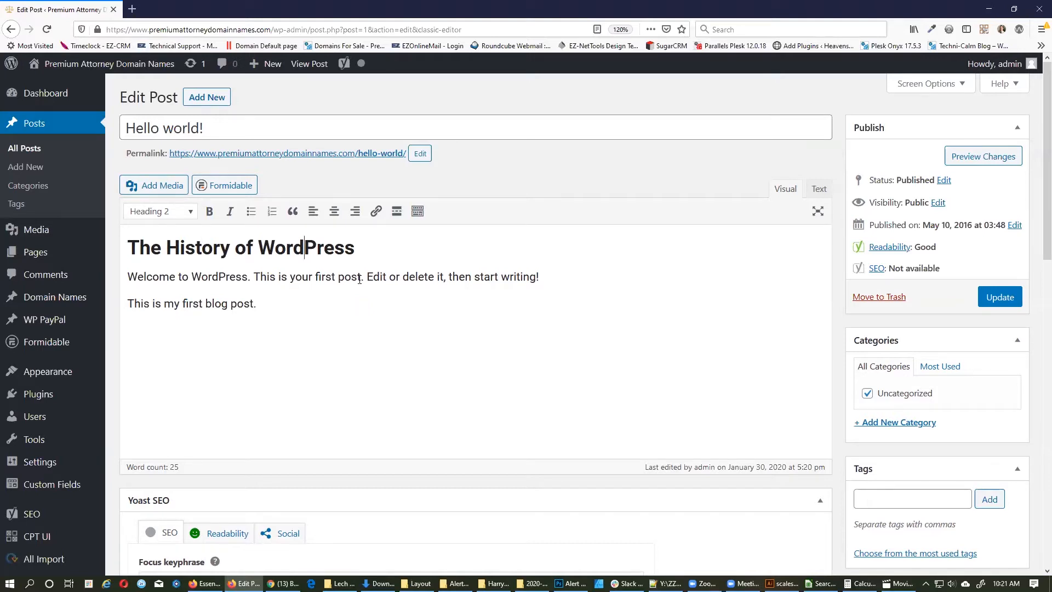
Step: Insert "The Future of Blogging" between the two paragraphs and format it as Heading 2
{"action": "left_click", "coordinate": [561, 275]}
{"action": "key", "text": "Return"}
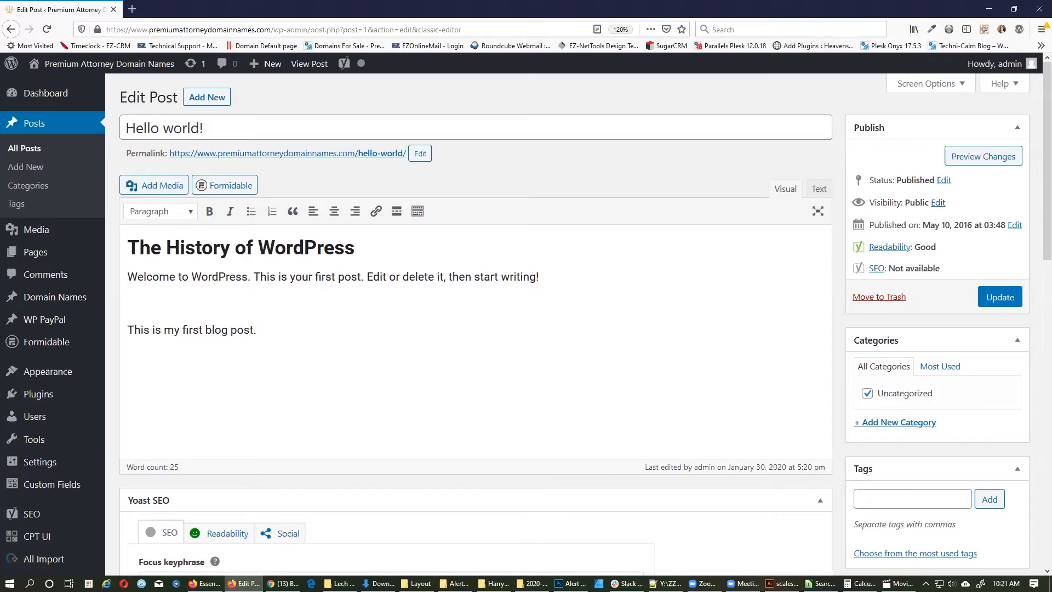
{"action": "type", "text": "The Future of Blogging"}
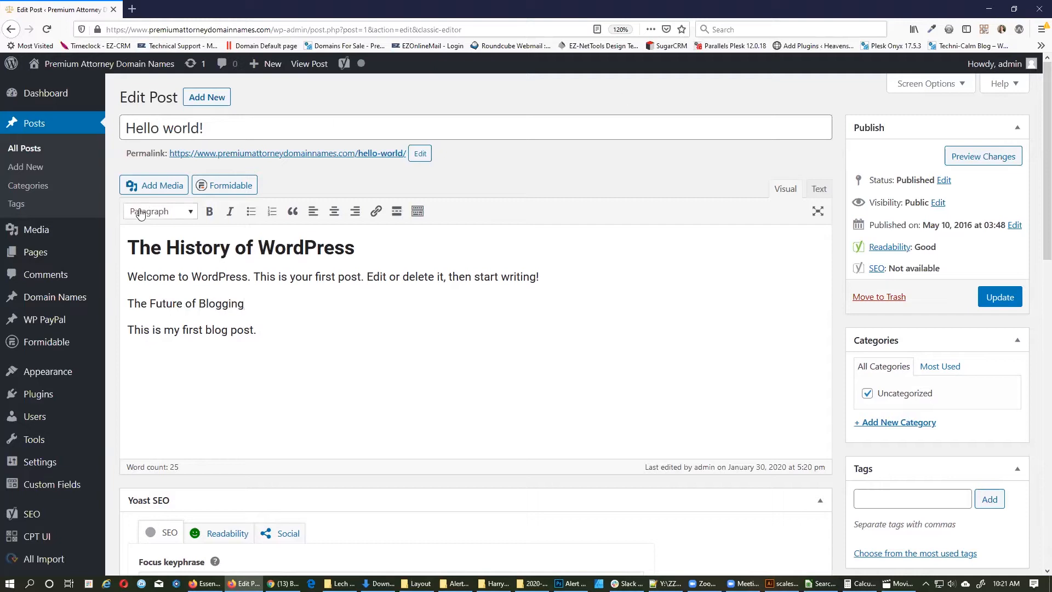
{"action": "left_click", "coordinate": [141, 214]}
{"action": "left_click", "coordinate": [159, 296]}
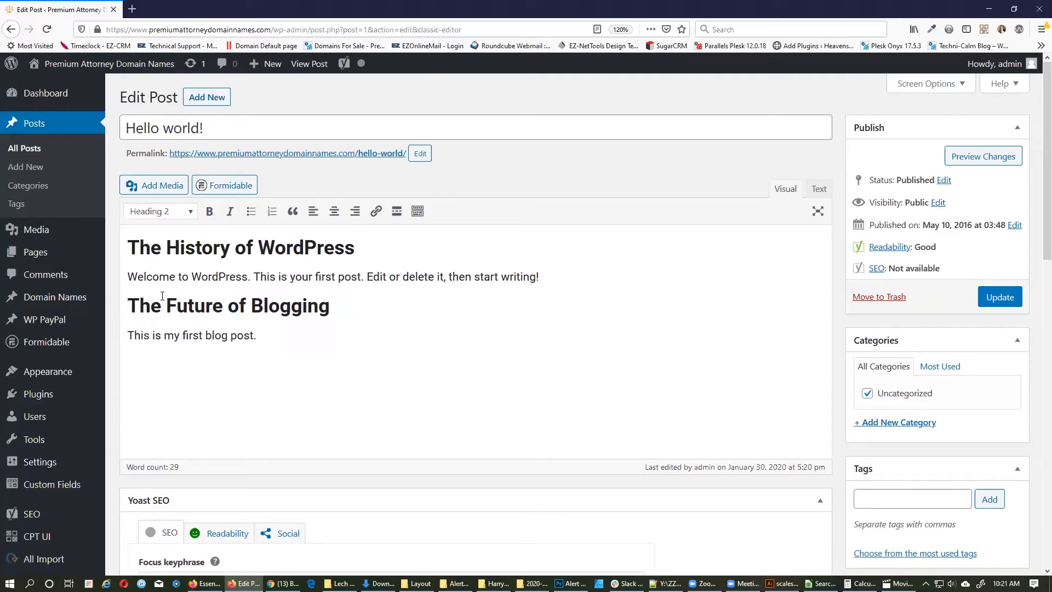
Step: Add a bulleted list below the last paragraph with the items "dsfdsf", "sdfsdf" and "sdfsdfsd", plus an empty bullet
{"action": "left_click", "coordinate": [345, 352]}
{"action": "key", "text": "Return"}
{"action": "left_click", "coordinate": [251, 211]}
{"action": "type", "text": "dsfdsf"}
{"action": "key", "text": "Return"}
{"action": "type", "text": "sdfsdf"}
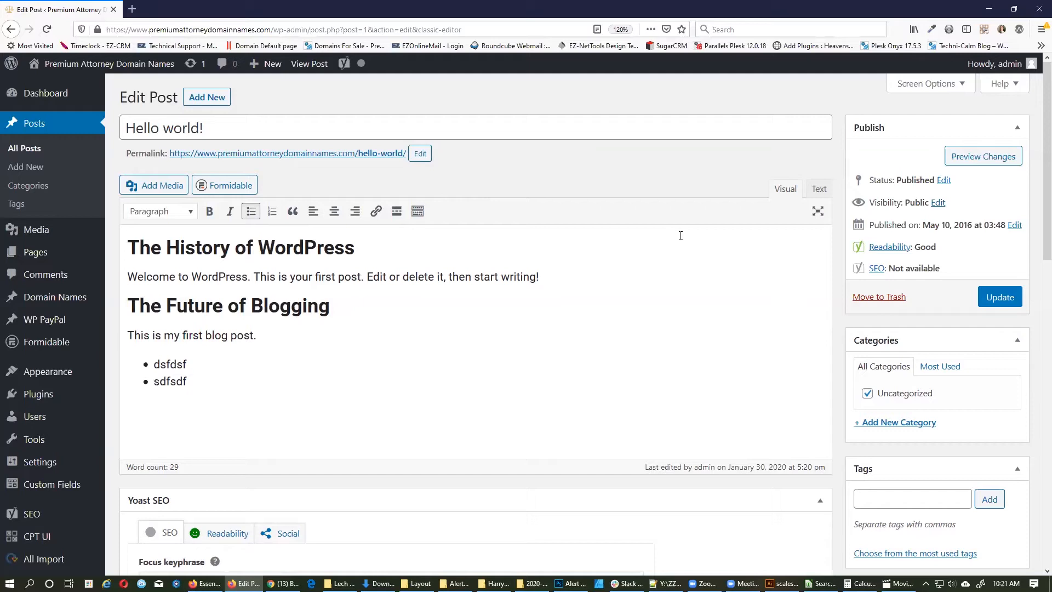
{"action": "key", "text": "Return"}
{"action": "type", "text": "sdfsdfsd"}
{"action": "key", "text": "Return"}
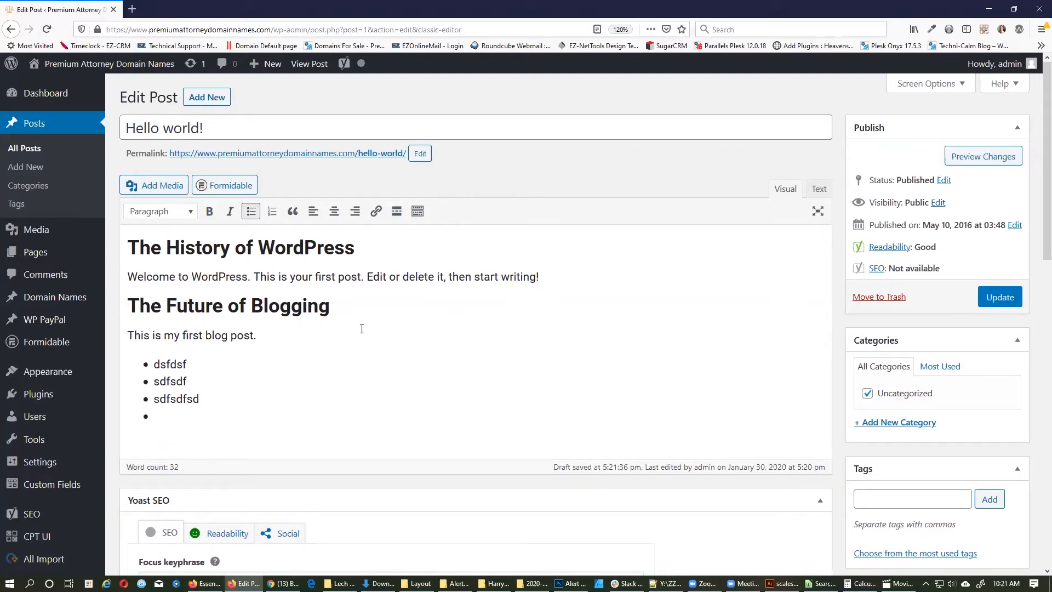
Step: Make the word "WordPress" in the welcome paragraph bold and italic
{"action": "double_click", "coordinate": [215, 277]}
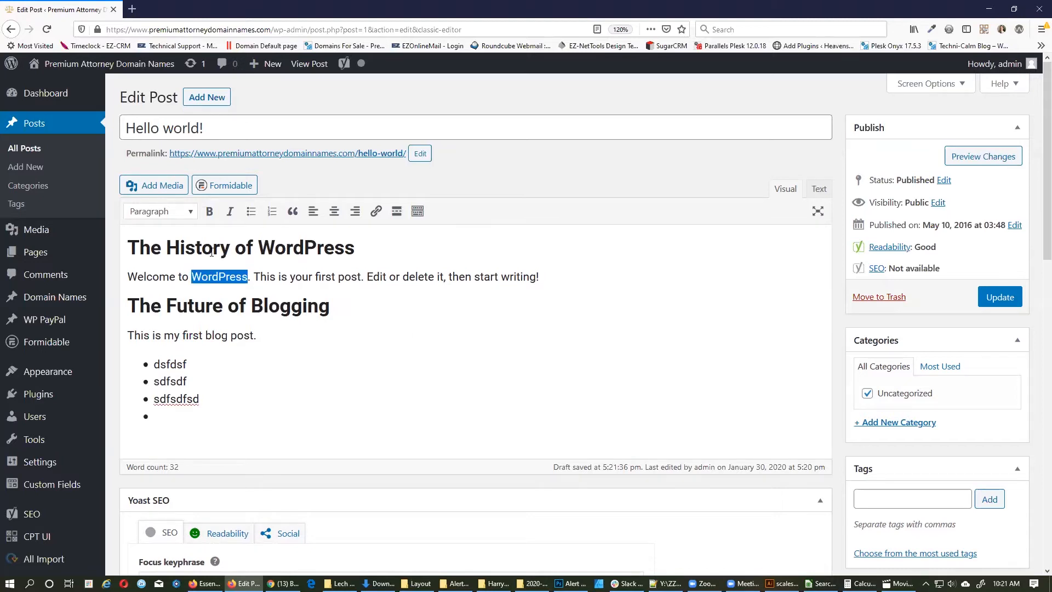
{"action": "left_click", "coordinate": [209, 211]}
{"action": "left_click", "coordinate": [231, 213]}
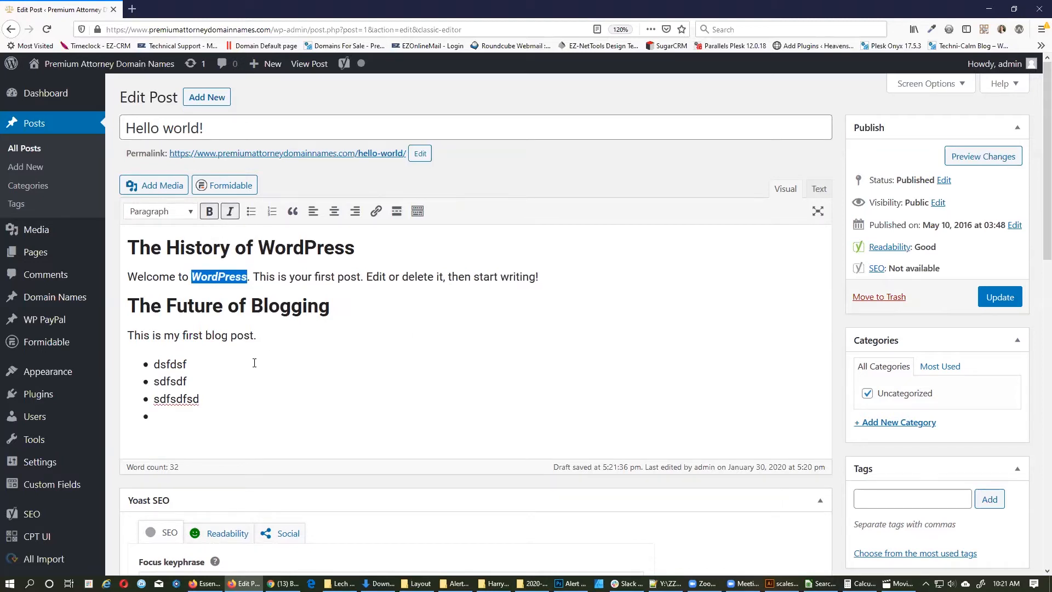
{"action": "left_click", "coordinate": [239, 414]}
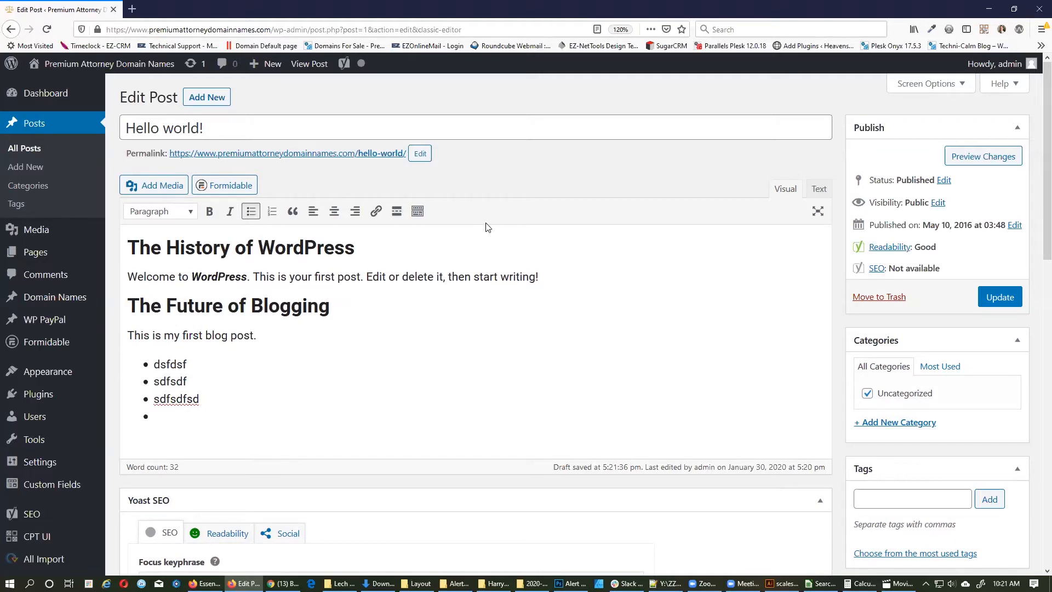
Step: Strike through "first" in the welcome paragraph and insert "second" after it
{"action": "left_click", "coordinate": [417, 213]}
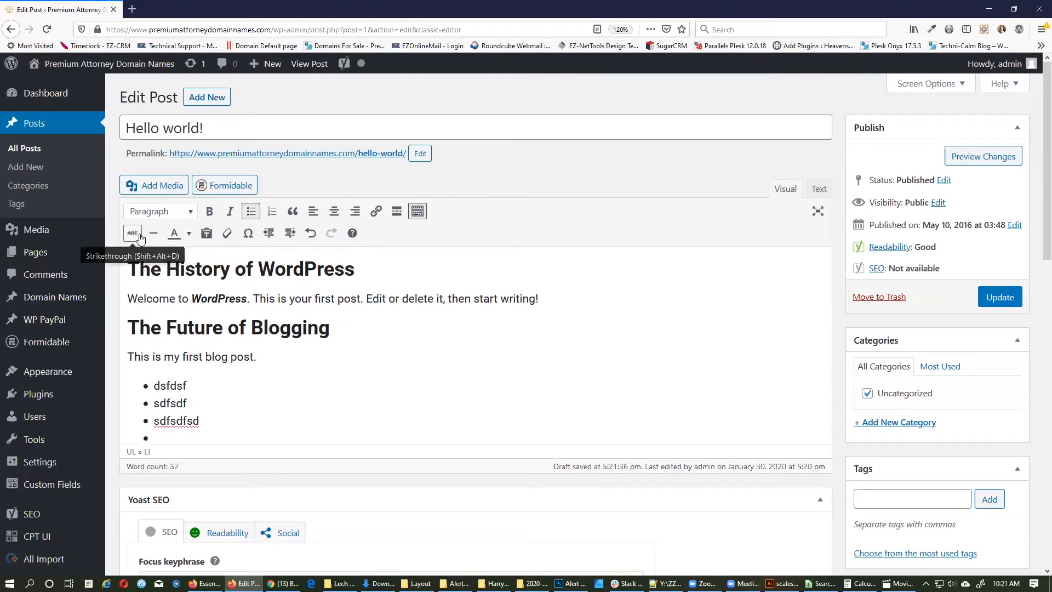
{"action": "double_click", "coordinate": [324, 299]}
{"action": "left_click", "coordinate": [132, 233]}
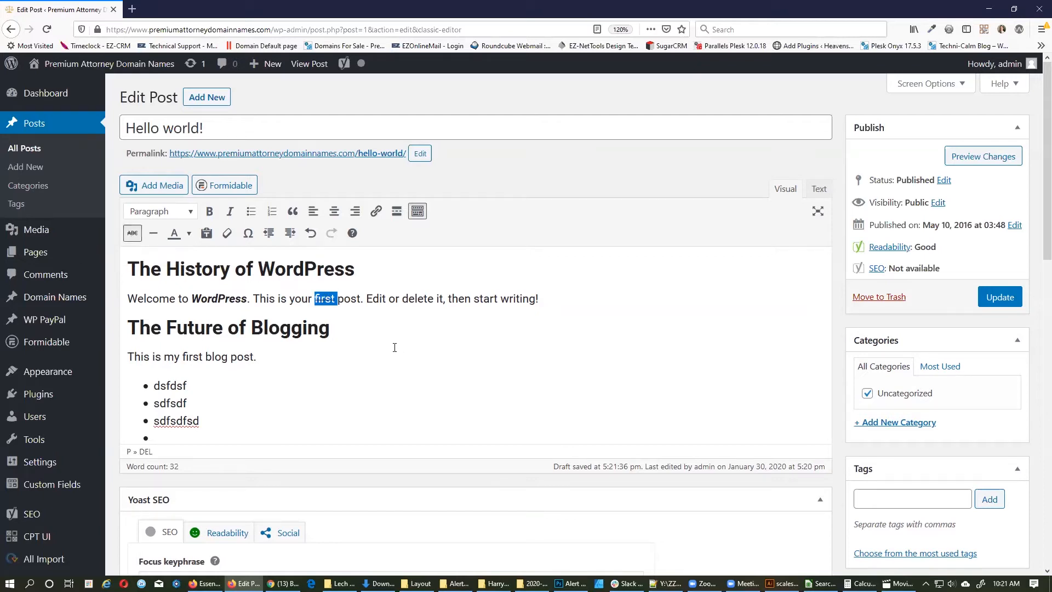
{"action": "left_click", "coordinate": [338, 299]}
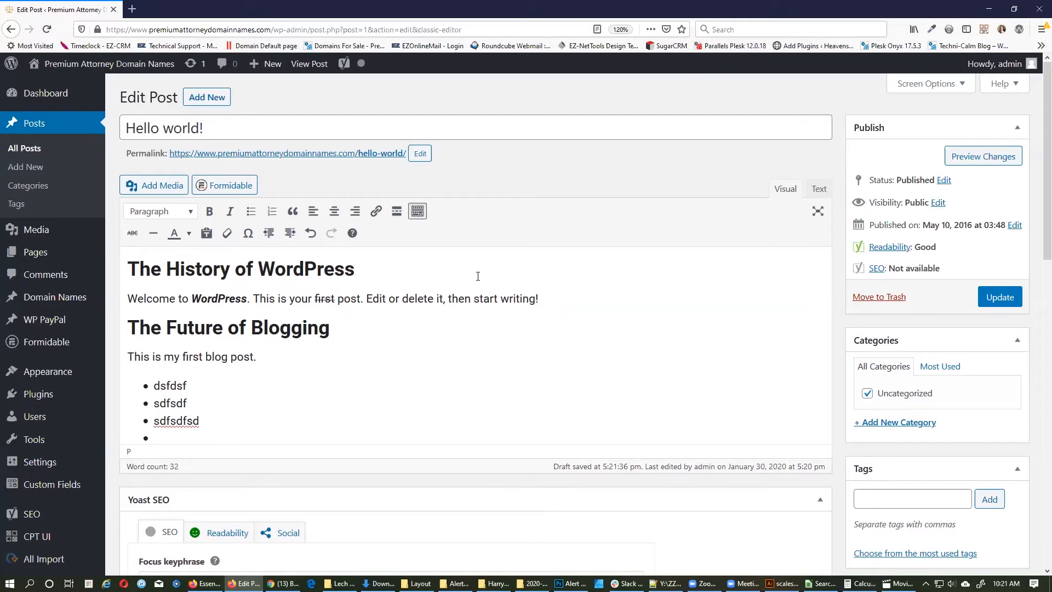
{"action": "type", "text": "second"}
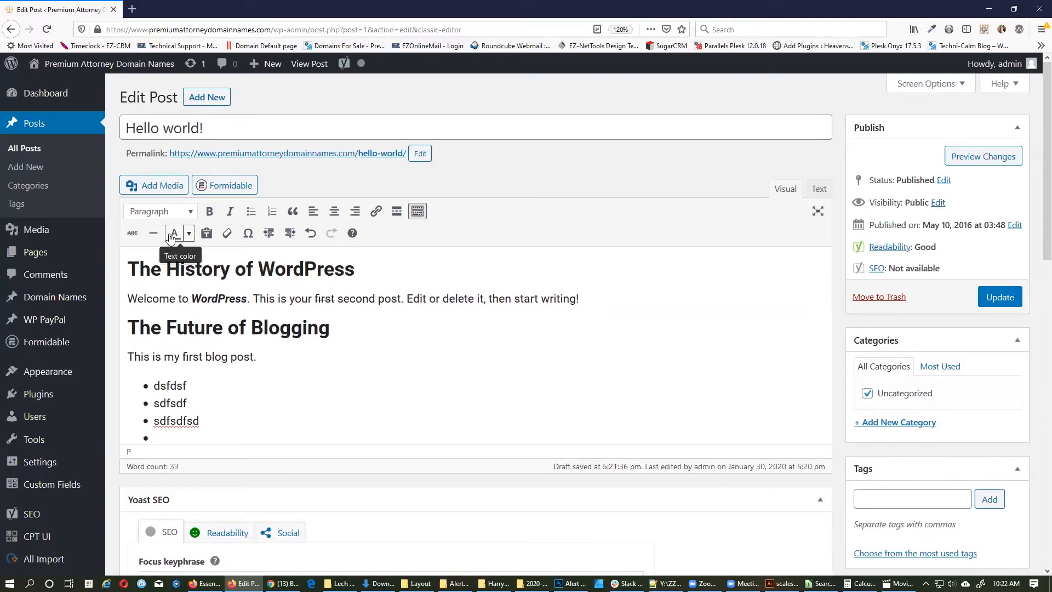
Step: Color the word "Welcome" in the welcome paragraph red
{"action": "double_click", "coordinate": [154, 299]}
{"action": "left_click", "coordinate": [188, 234]}
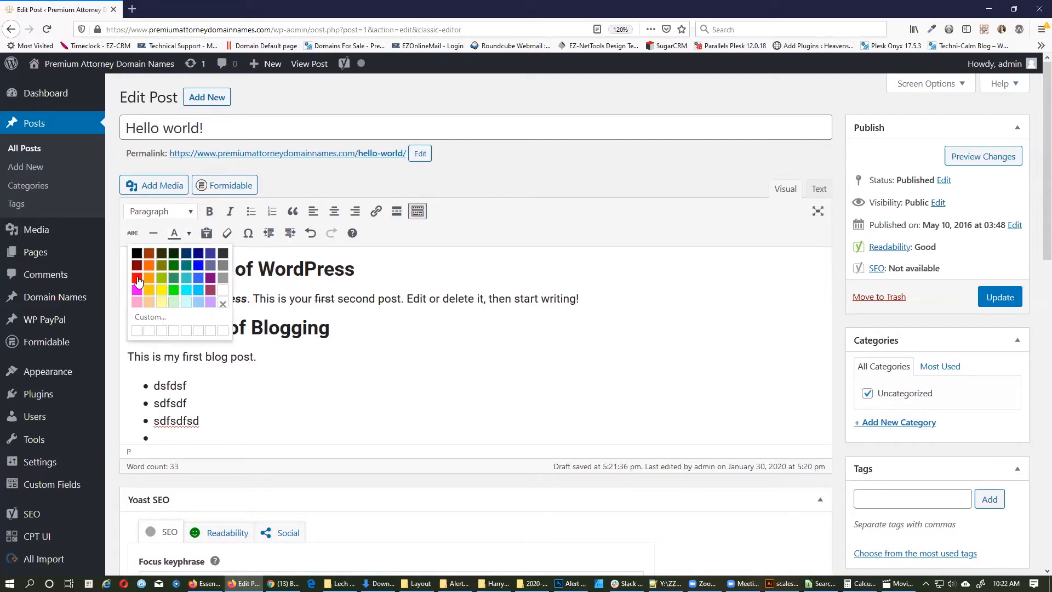
{"action": "left_click", "coordinate": [137, 281]}
{"action": "left_click", "coordinate": [193, 308]}
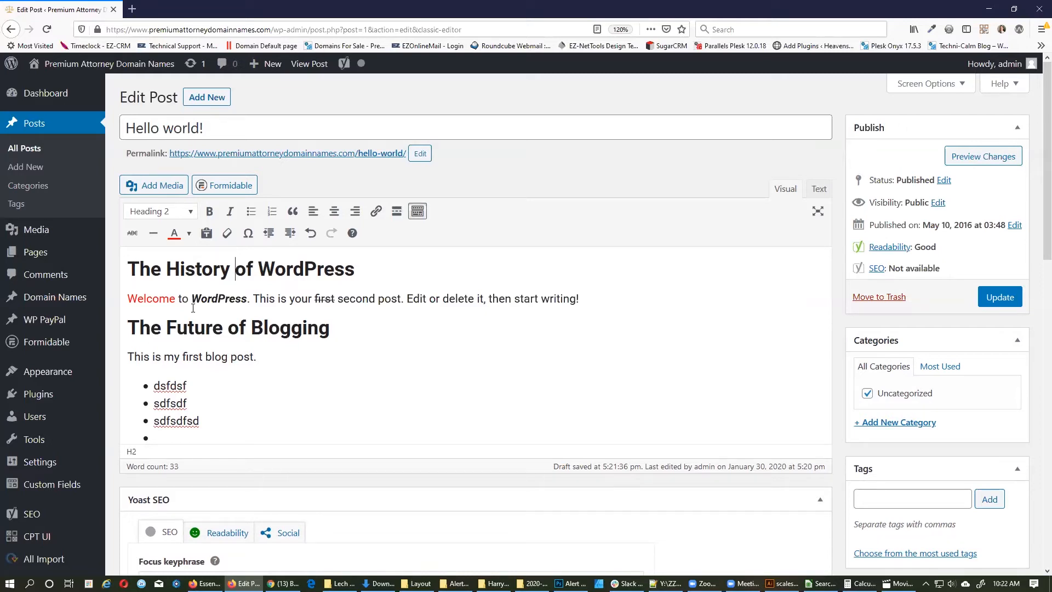
Step: Clear all formatting from the entire welcome paragraph
{"action": "left_click", "coordinate": [403, 303]}
{"action": "triple_click", "coordinate": [402, 305]}
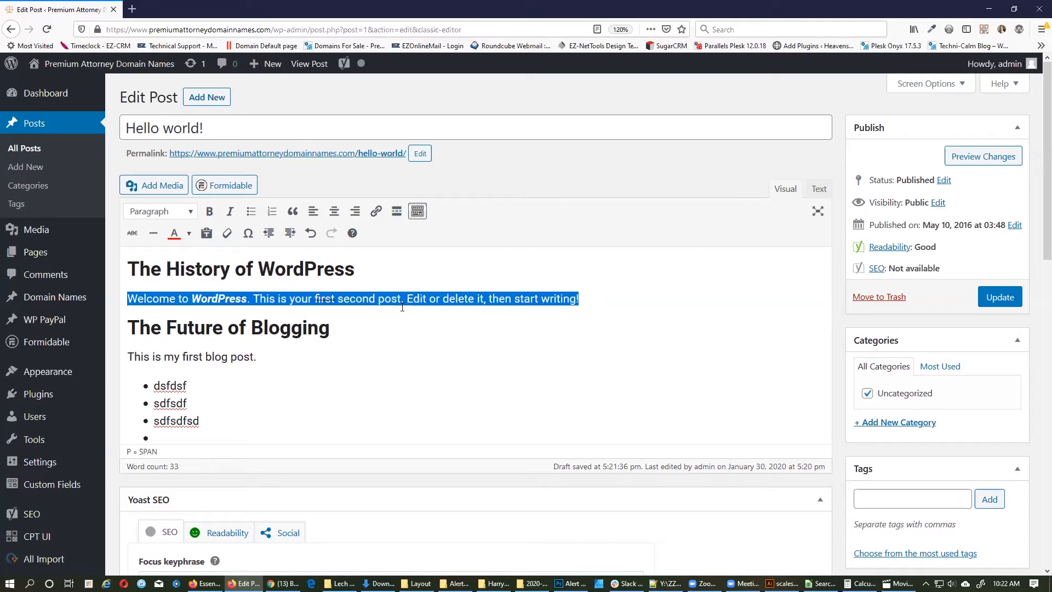
{"action": "left_click", "coordinate": [228, 236]}
Step: Indent the welcome paragraph by one level and remove the indent again
{"action": "left_click", "coordinate": [268, 298]}
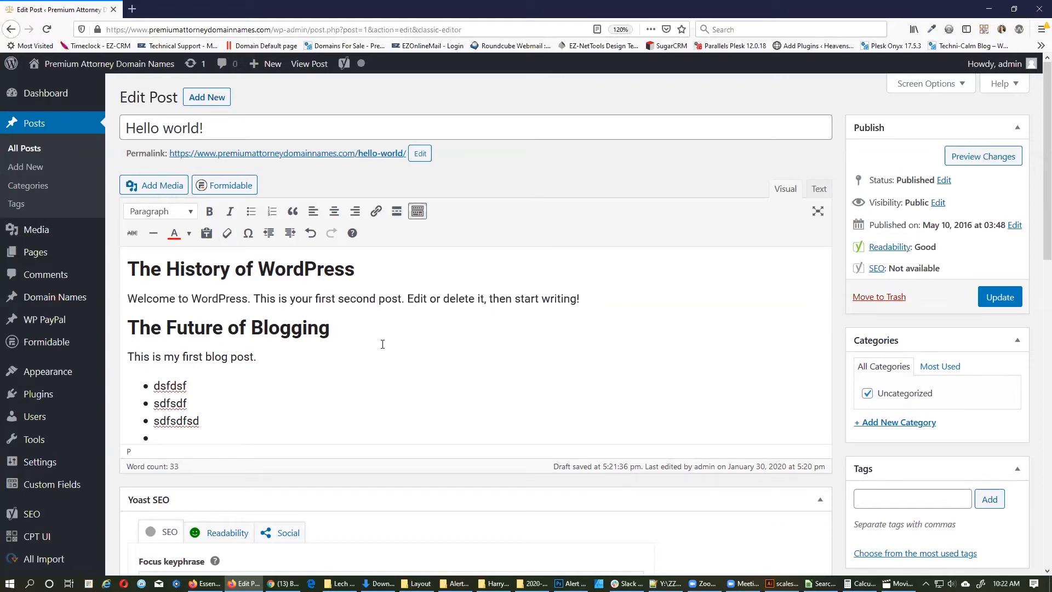
{"action": "left_click", "coordinate": [289, 235]}
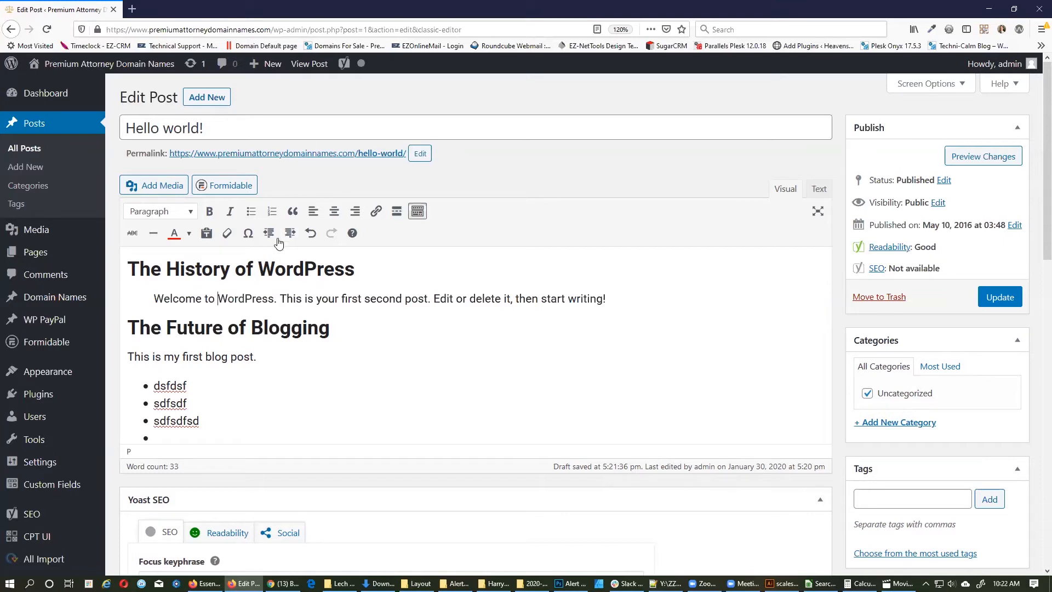
{"action": "left_click", "coordinate": [269, 235]}
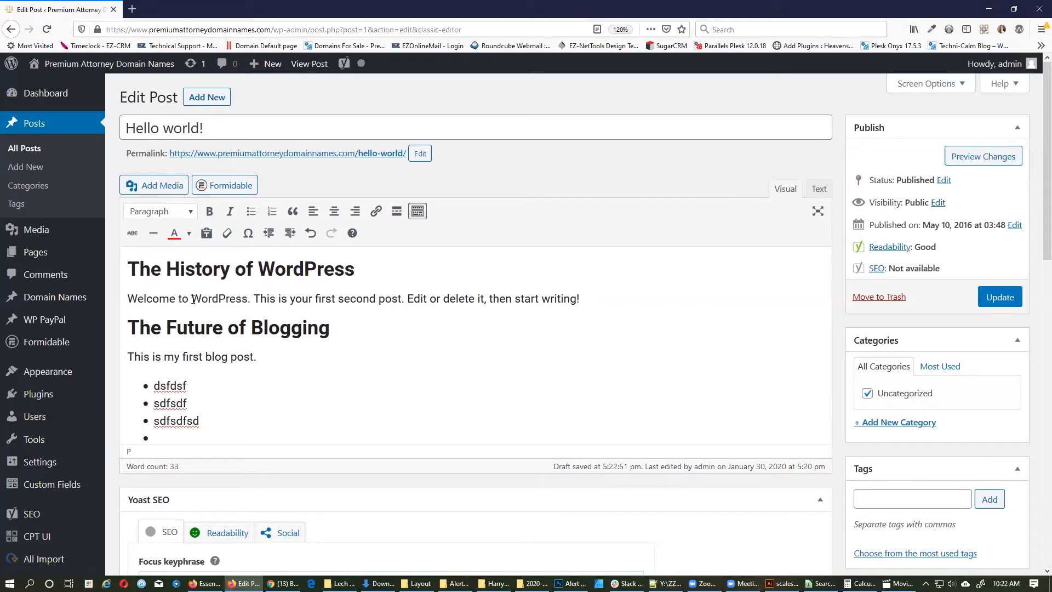
Step: Link the word "WordPress" in the welcome paragraph to the site's Domains For Sale page and update the post
{"action": "left_click_drag", "start_coordinate": [207, 299], "coordinate": [249, 303]}
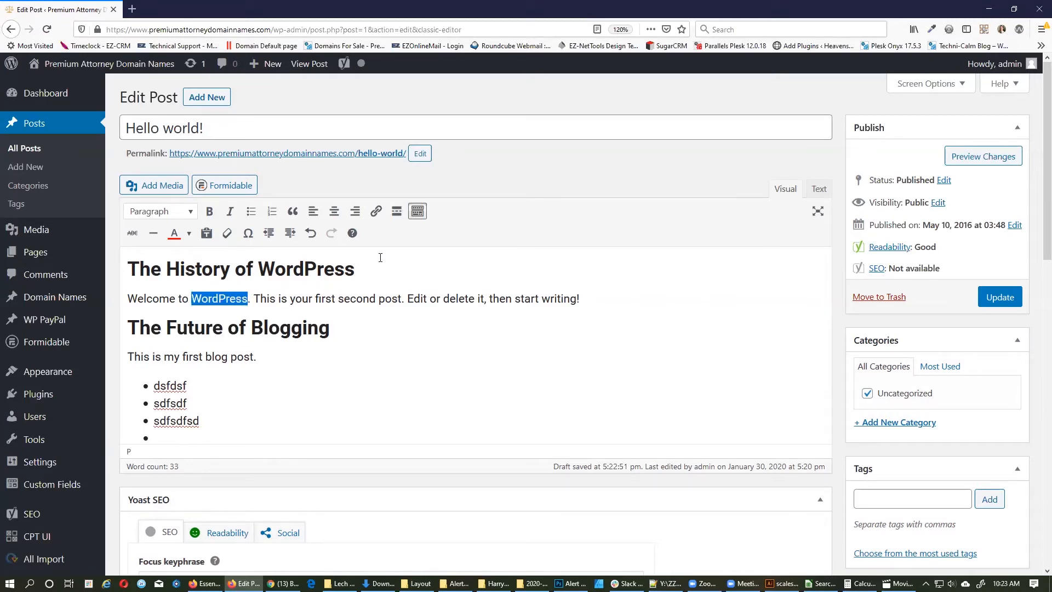
{"action": "left_click", "coordinate": [376, 212]}
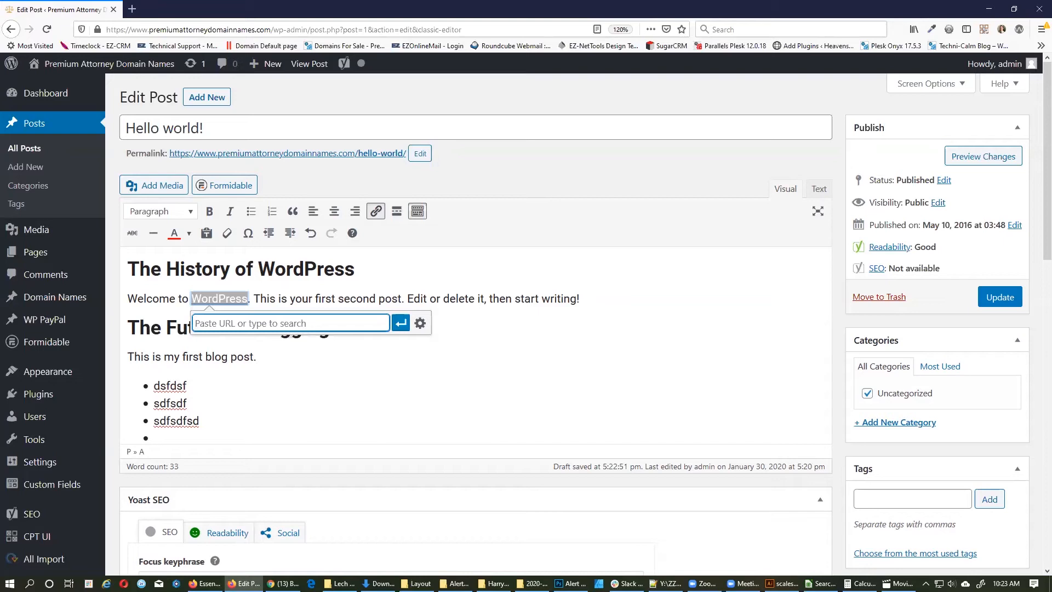
{"action": "type", "text": "domain"}
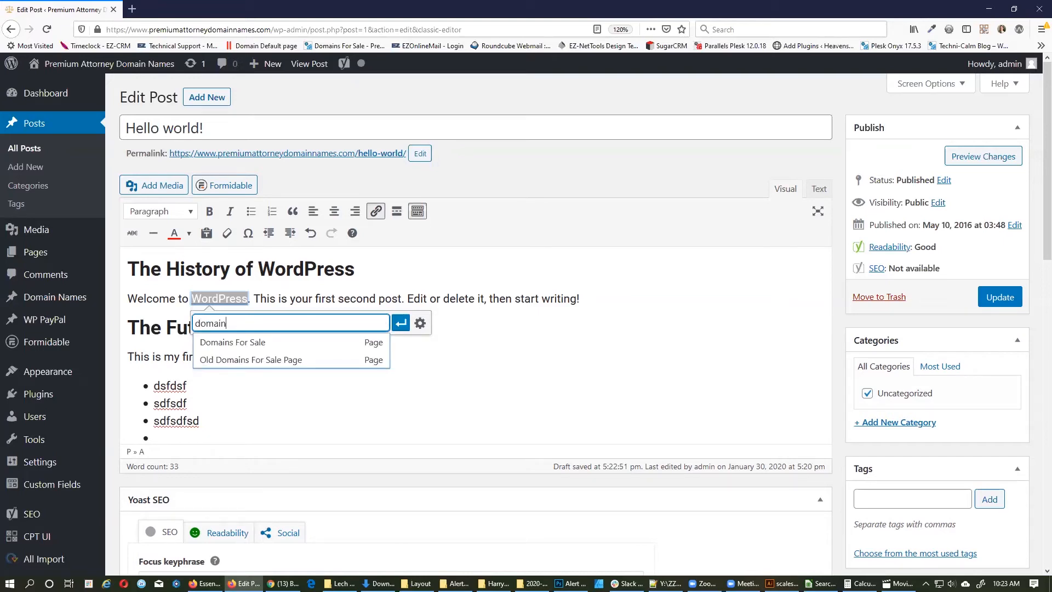
{"action": "left_click", "coordinate": [279, 348]}
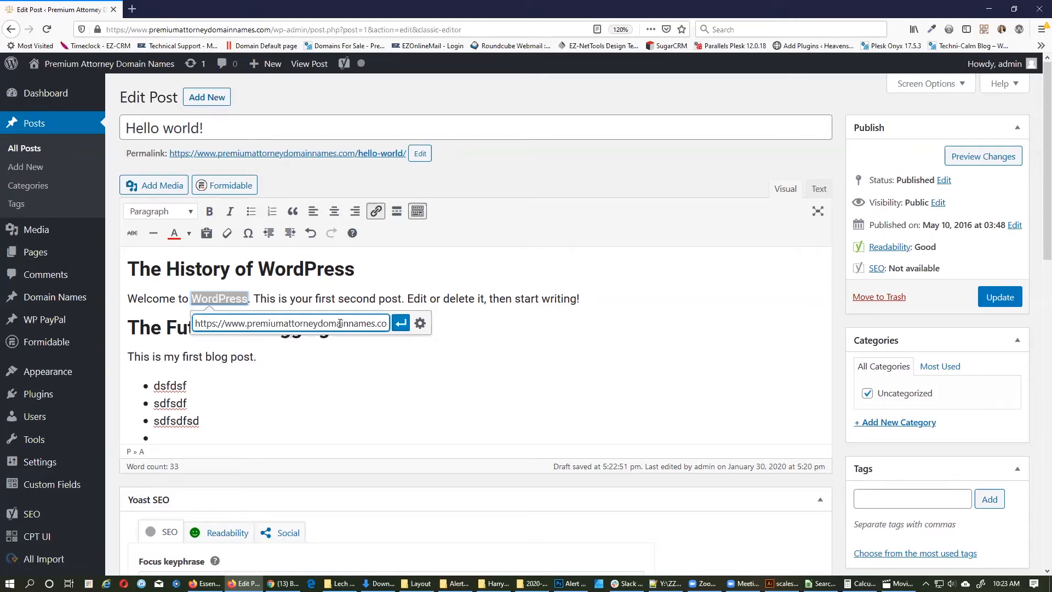
{"action": "left_click", "coordinate": [401, 325]}
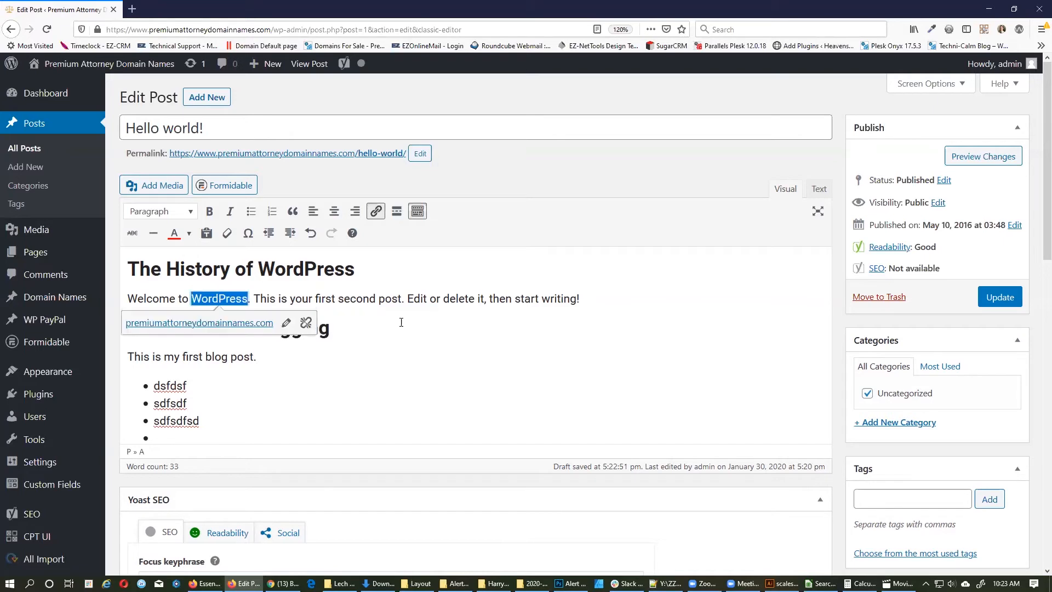
{"action": "left_click", "coordinate": [346, 306]}
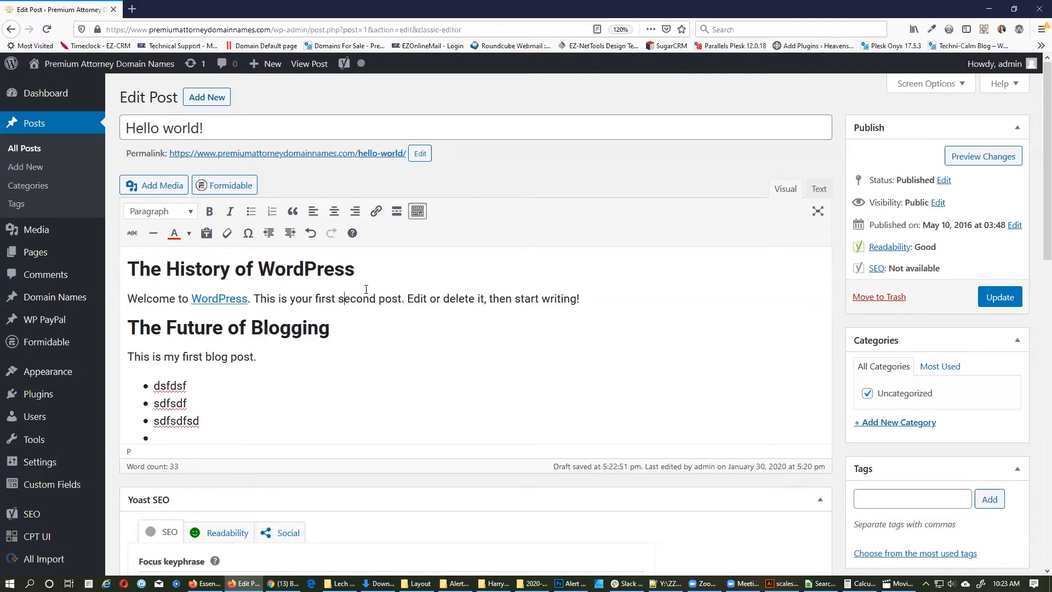
{"action": "left_click", "coordinate": [1002, 297]}
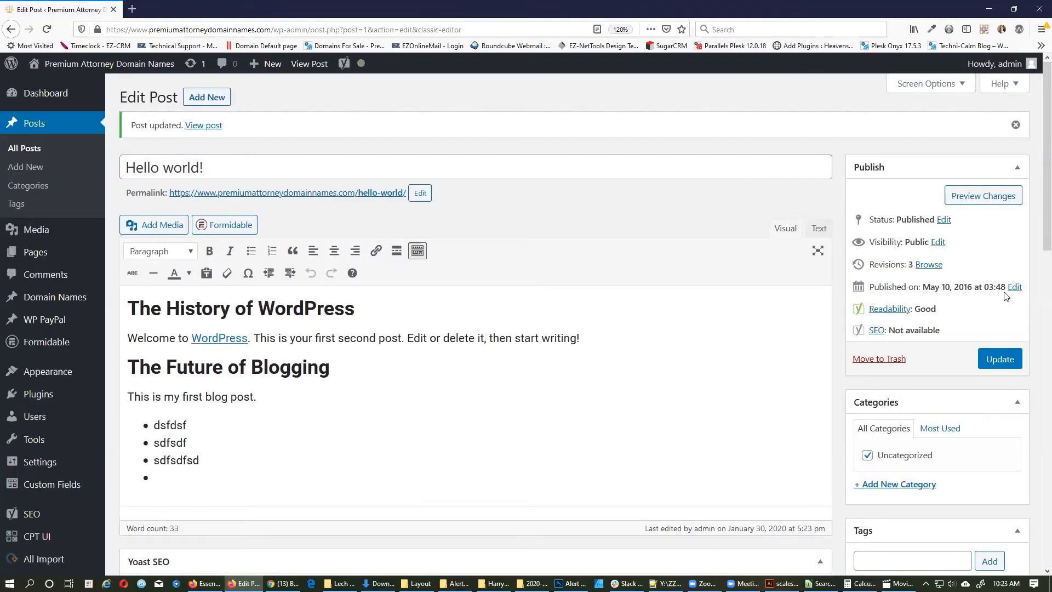
Step: Add an empty line above the first heading and insert the scales-icon256 image on a new line below the welcome paragraph
{"action": "left_click", "coordinate": [130, 311]}
{"action": "key", "text": "Return"}
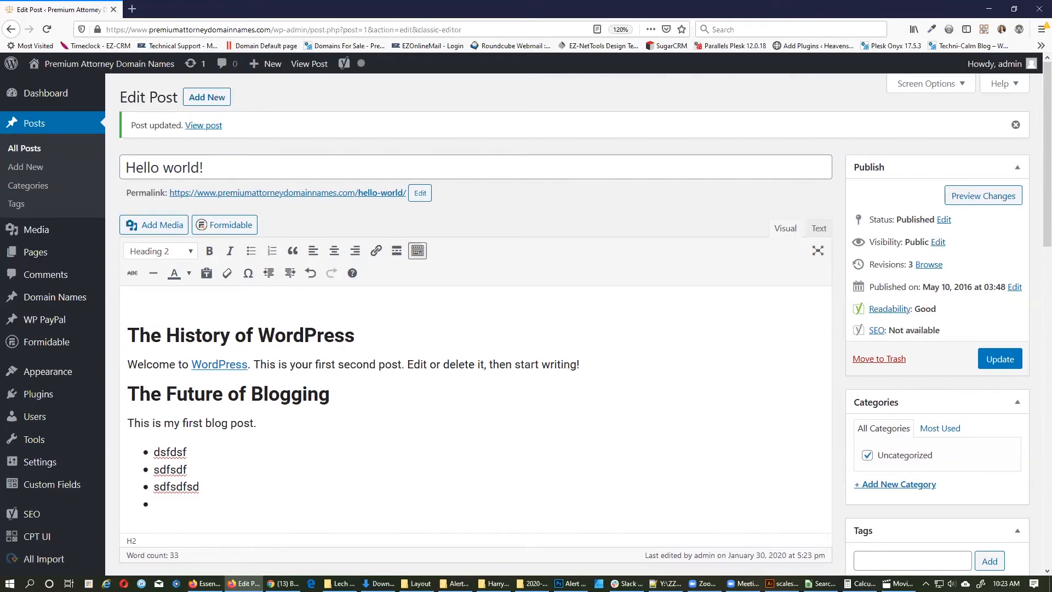
{"action": "left_click", "coordinate": [128, 364]}
{"action": "key", "text": "Return"}
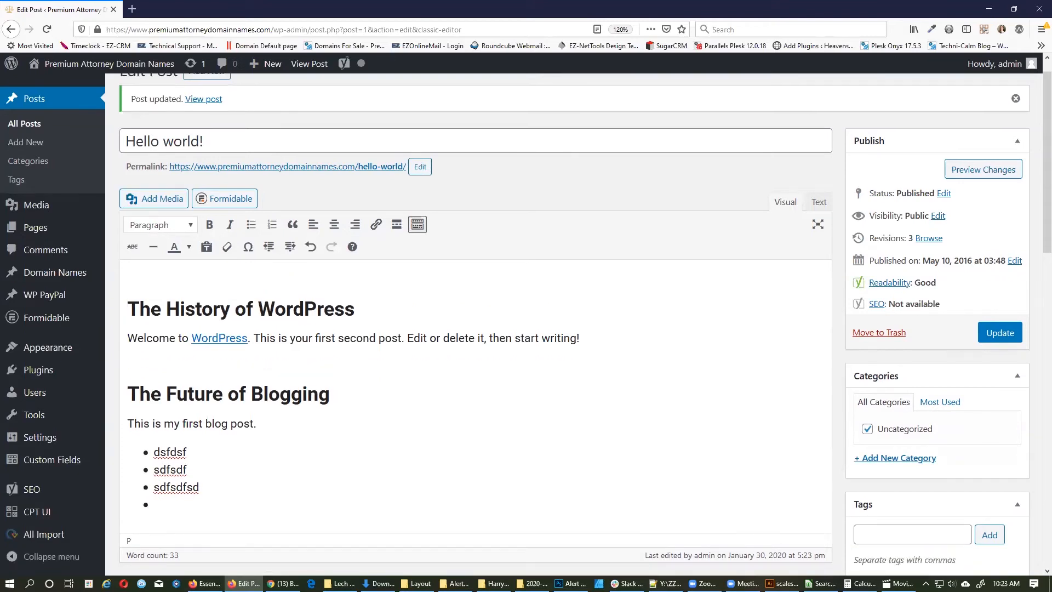
{"action": "left_click", "coordinate": [177, 204]}
{"action": "left_click", "coordinate": [301, 224]}
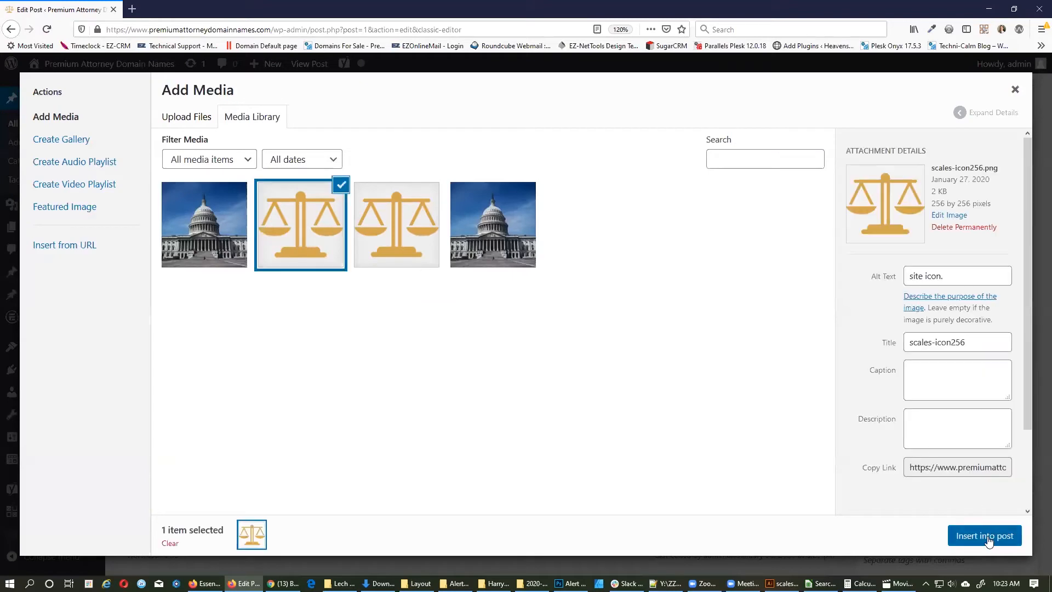
{"action": "left_click", "coordinate": [984, 537]}
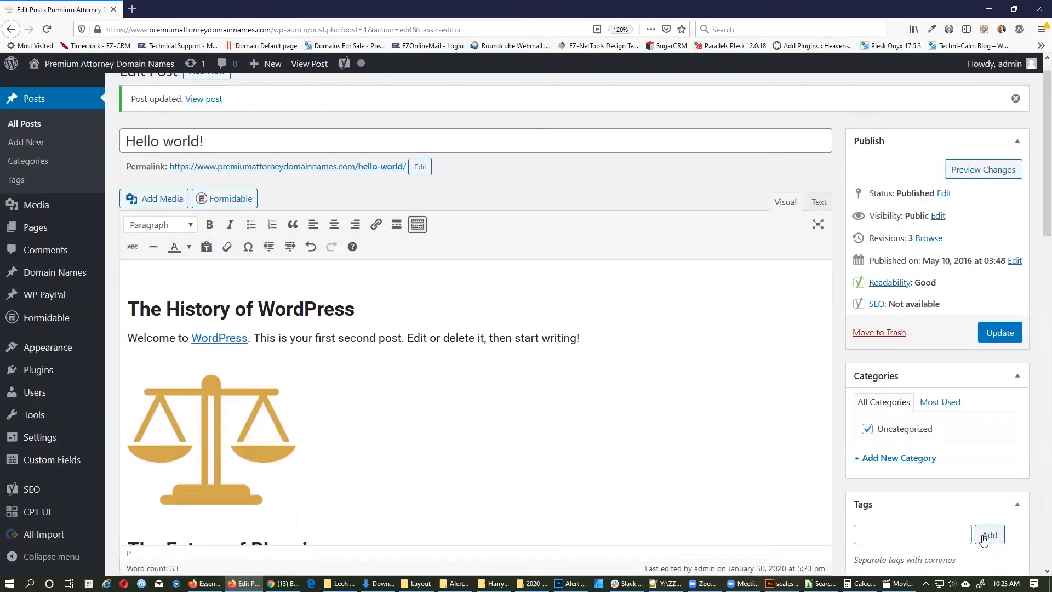
Step: Try right alignment and then center alignment on the scales image
{"action": "left_click", "coordinate": [236, 417]}
{"action": "scroll", "coordinate": [214, 286], "scroll_direction": "down", "scroll_amount": 3}
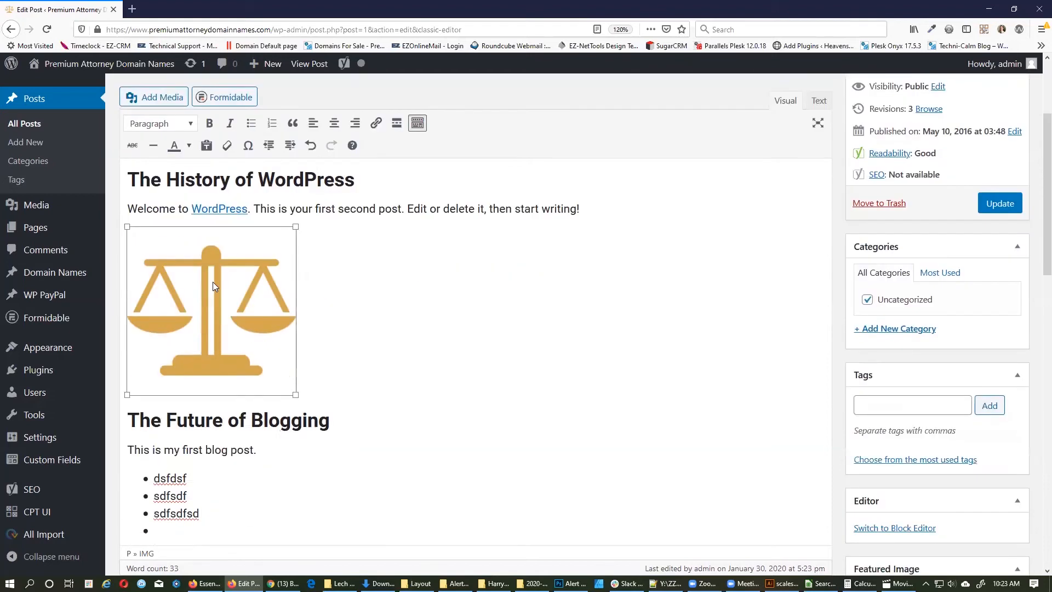
{"action": "left_click", "coordinate": [201, 199]}
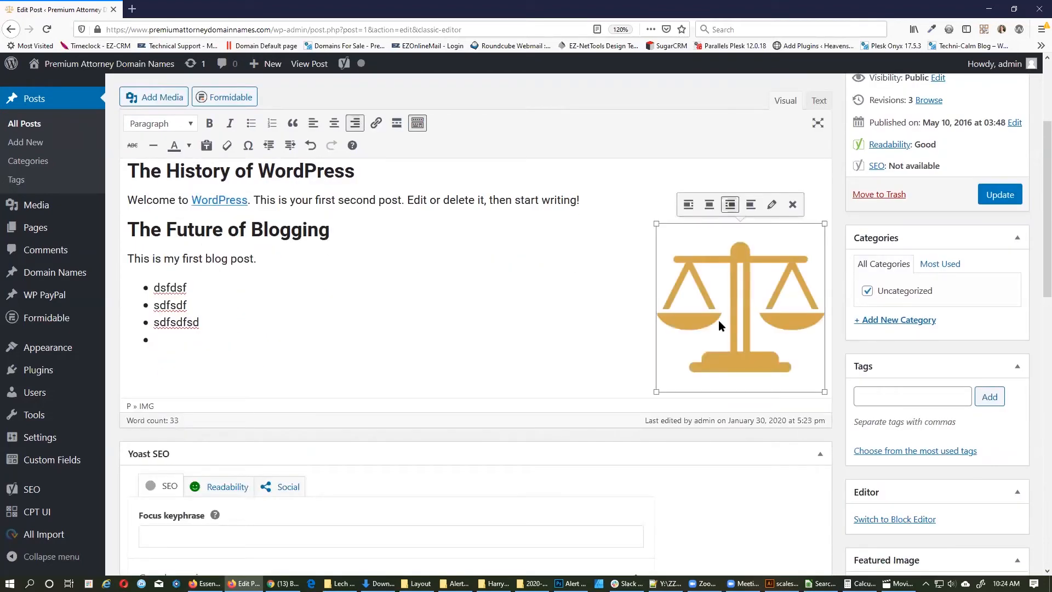
{"action": "left_click", "coordinate": [709, 203]}
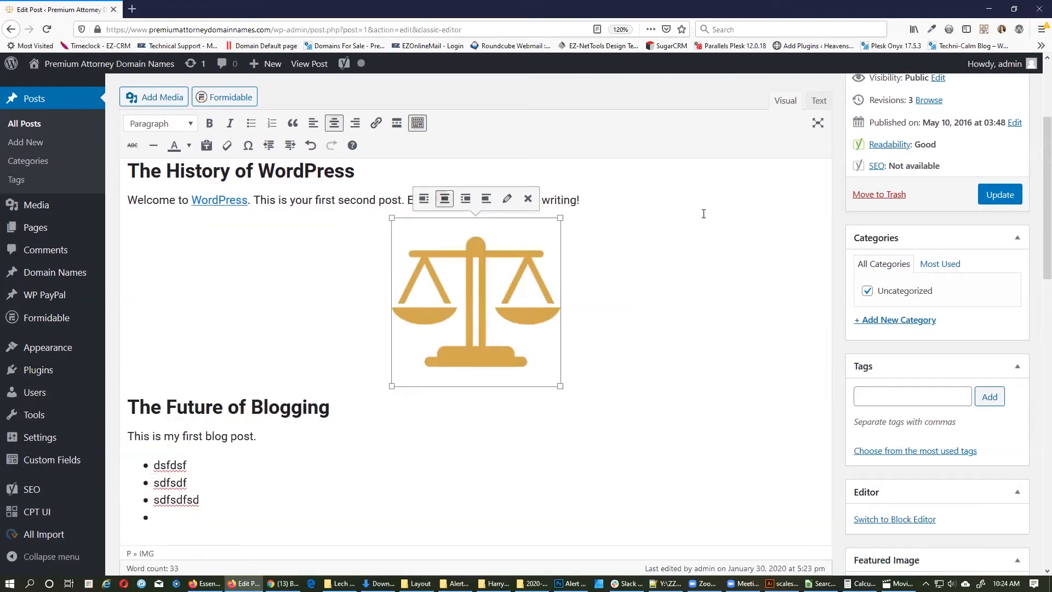
Step: Move the scales image between the "The History of WordPress" heading and the welcome paragraph, and align it right
{"action": "left_click_drag", "start_coordinate": [495, 310], "coordinate": [362, 184]}
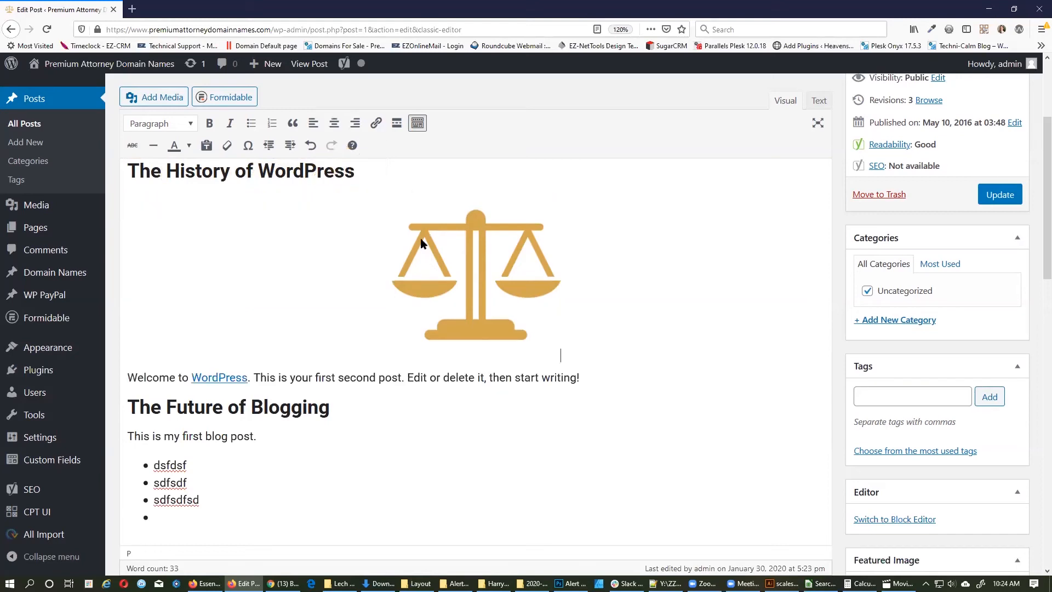
{"action": "left_click", "coordinate": [467, 268]}
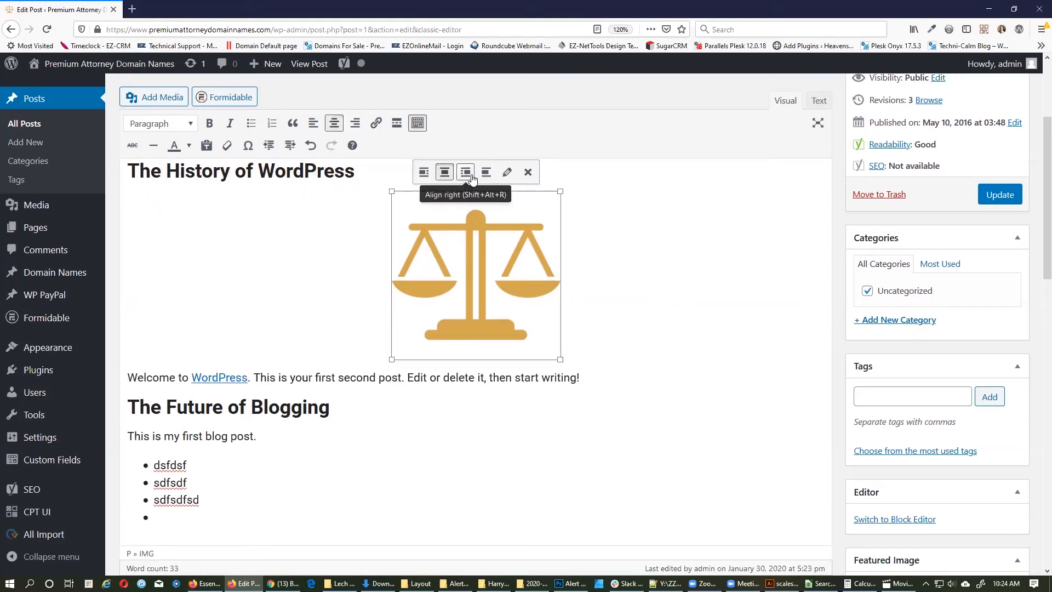
{"action": "left_click", "coordinate": [467, 173]}
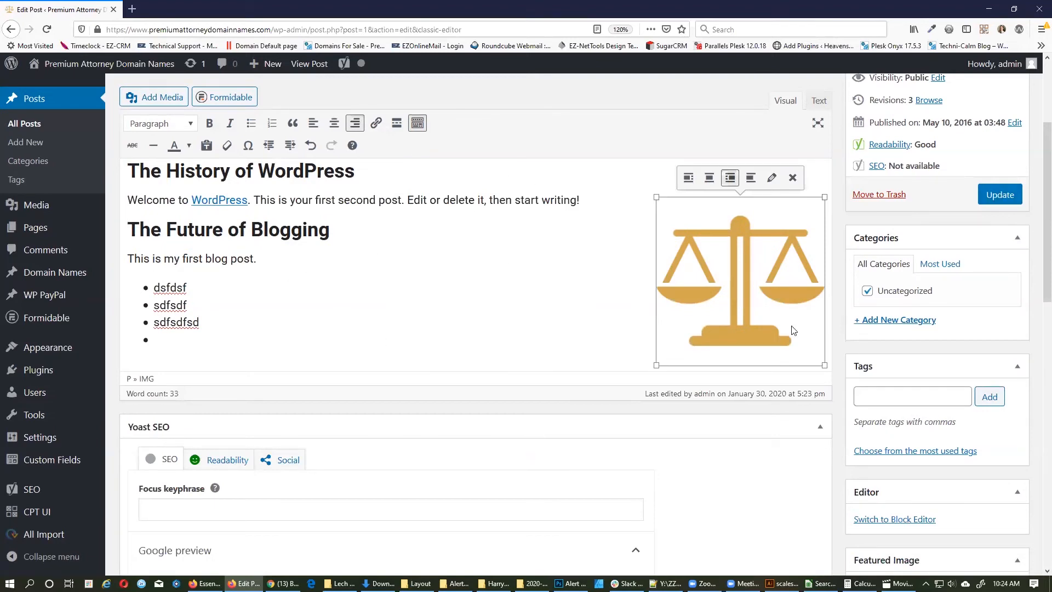
Step: Update the post with the right-aligned image and view it on the live site
{"action": "left_click", "coordinate": [992, 195]}
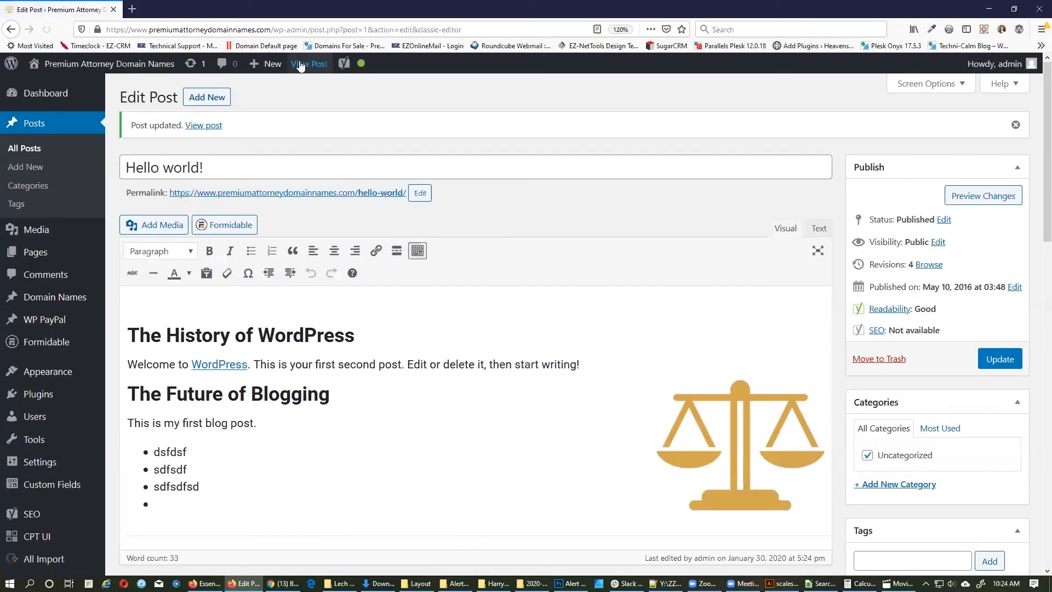
{"action": "left_click", "coordinate": [305, 64]}
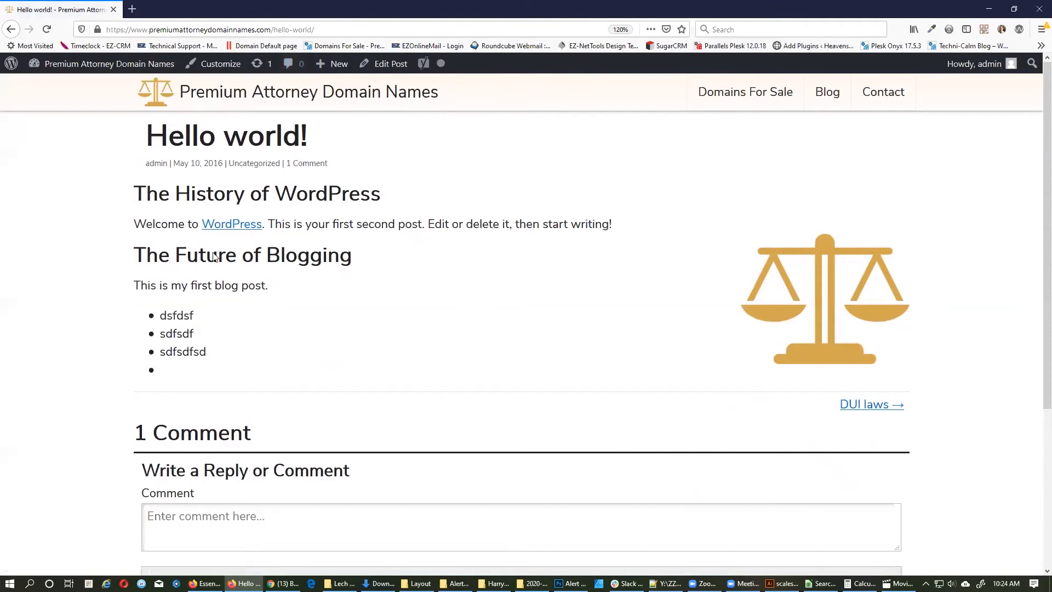
Step: Reopen the post for editing and set the Capitol photo dc.jpg as its featured image
{"action": "left_click", "coordinate": [389, 65]}
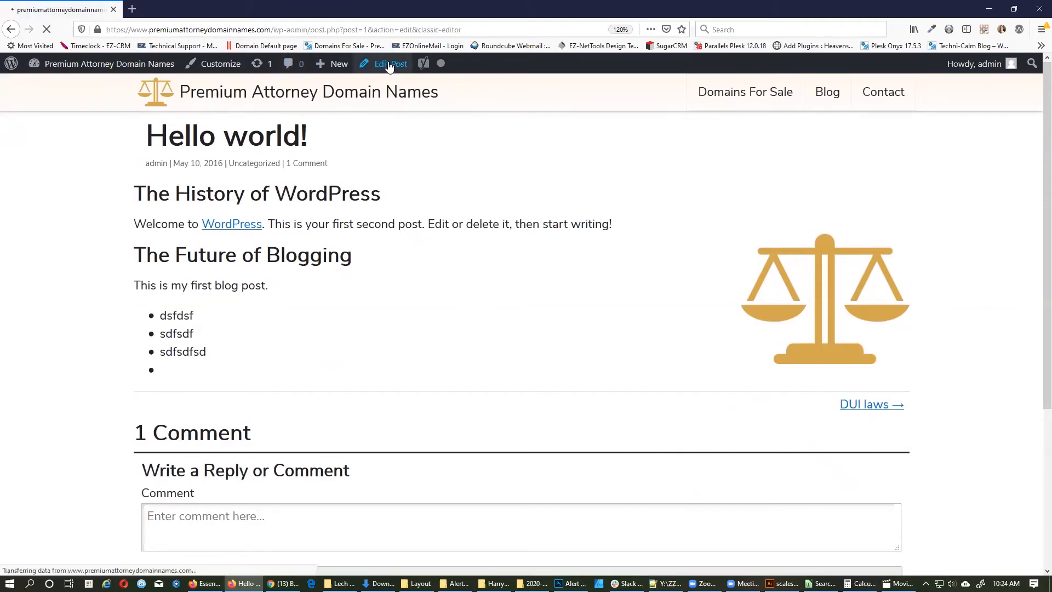
{"action": "scroll", "coordinate": [696, 425], "scroll_direction": "down", "scroll_amount": 4}
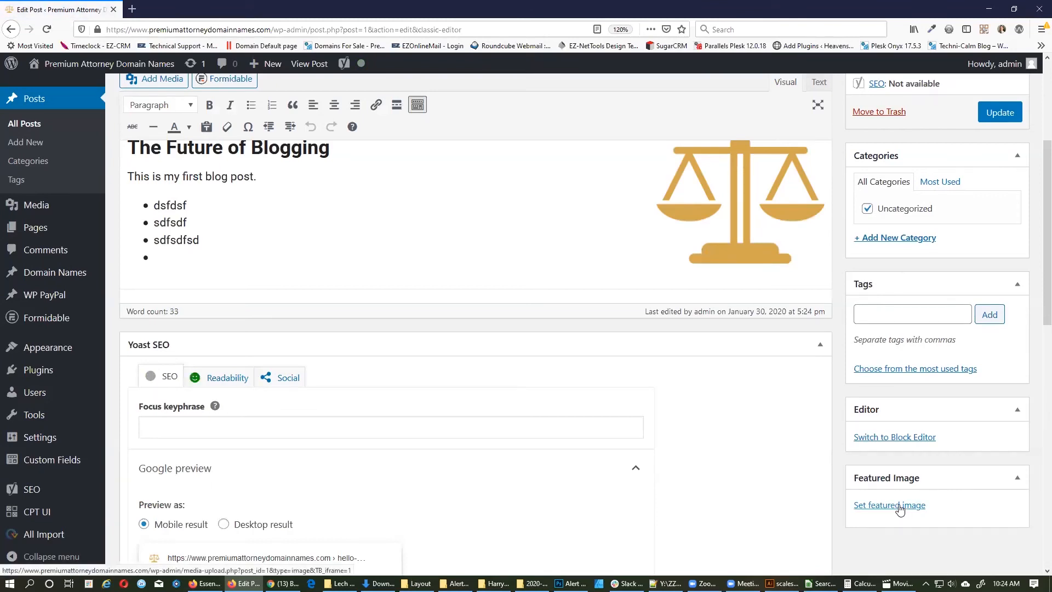
{"action": "left_click", "coordinate": [897, 508]}
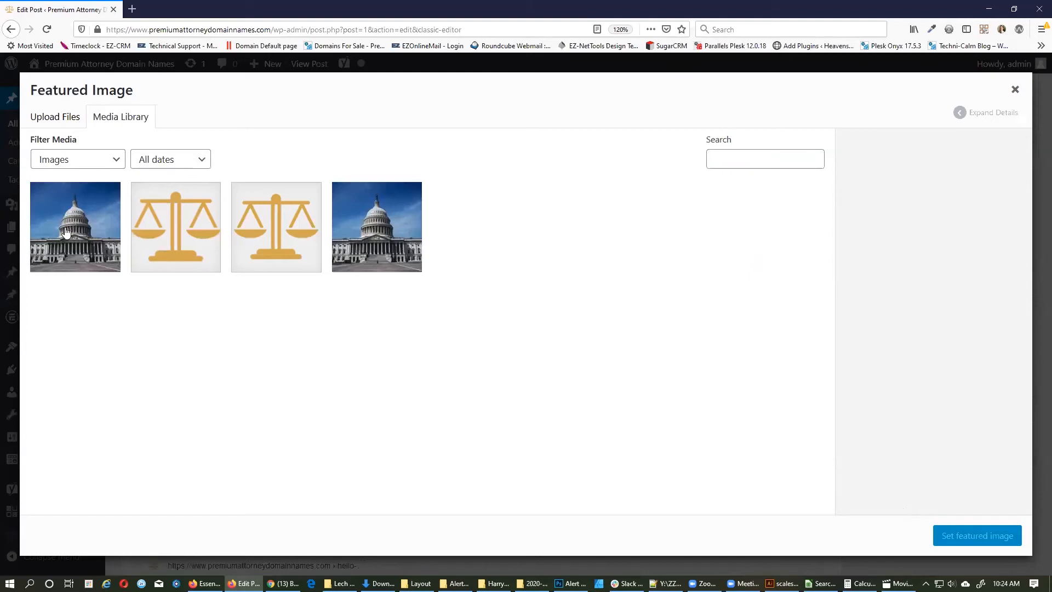
{"action": "left_click", "coordinate": [373, 221]}
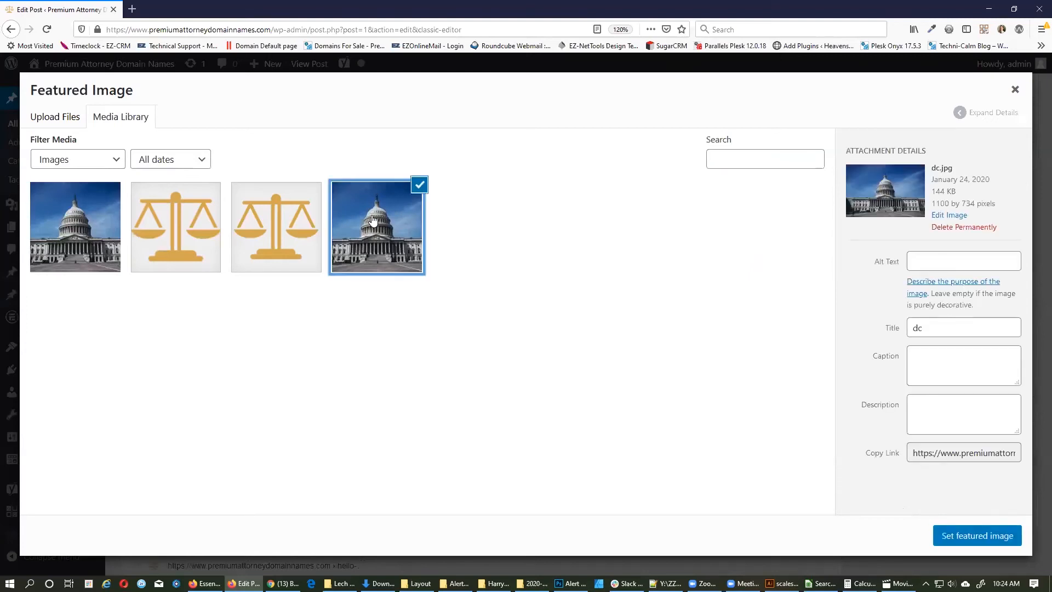
{"action": "left_click", "coordinate": [999, 538]}
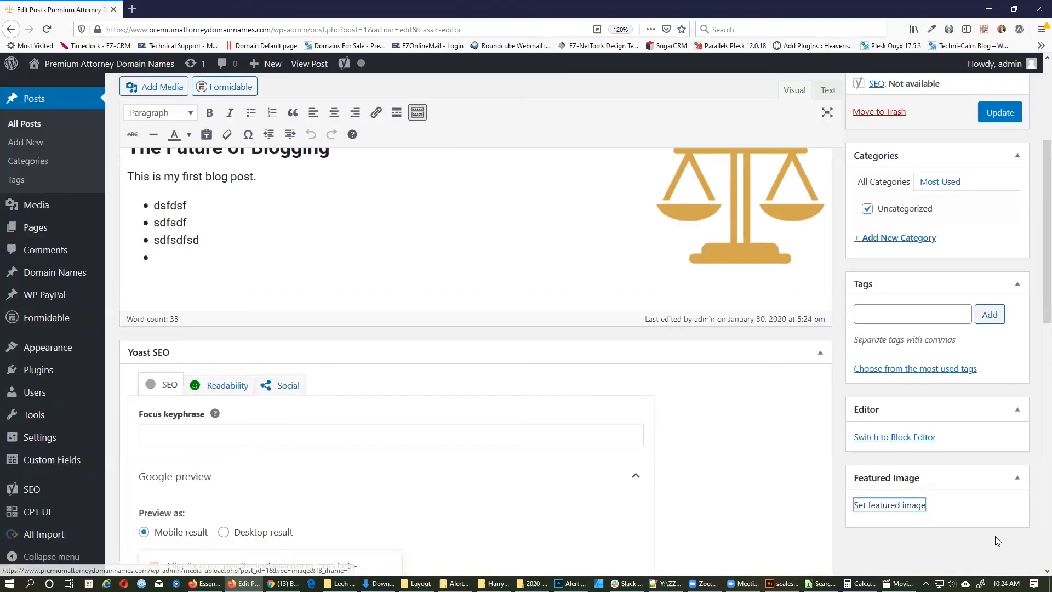
Step: Update the post with its featured image and look through the published page
{"action": "left_click", "coordinate": [1000, 112]}
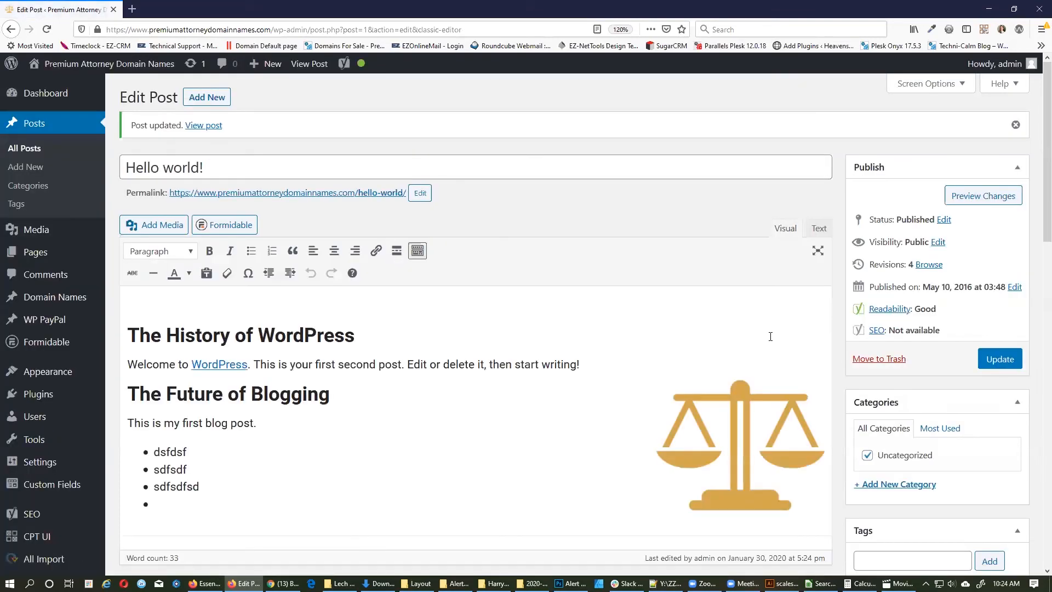
{"action": "left_click", "coordinate": [308, 65]}
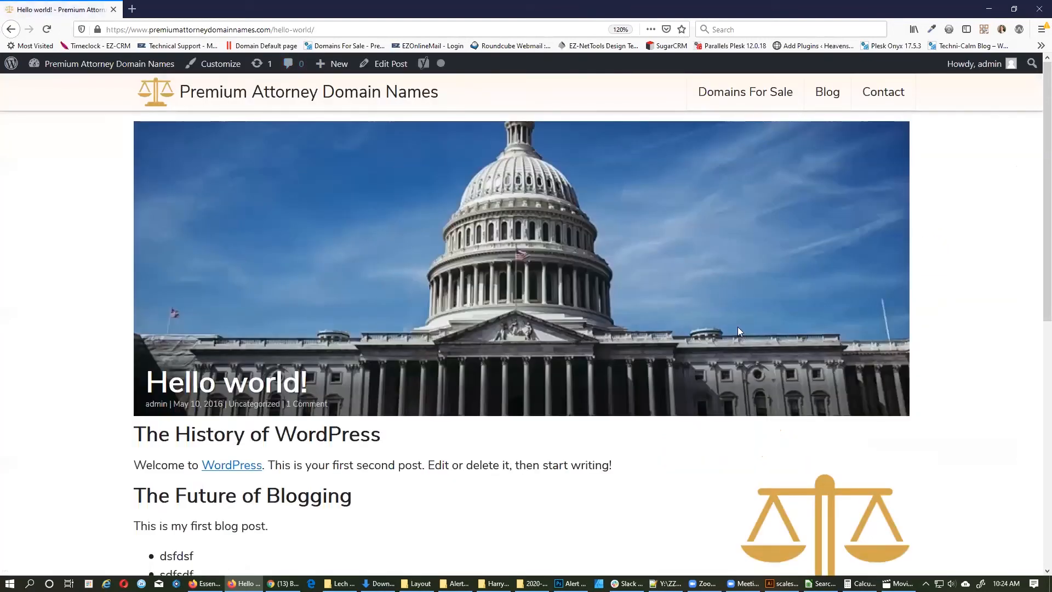
{"action": "scroll", "coordinate": [871, 307], "scroll_direction": "down", "scroll_amount": 3}
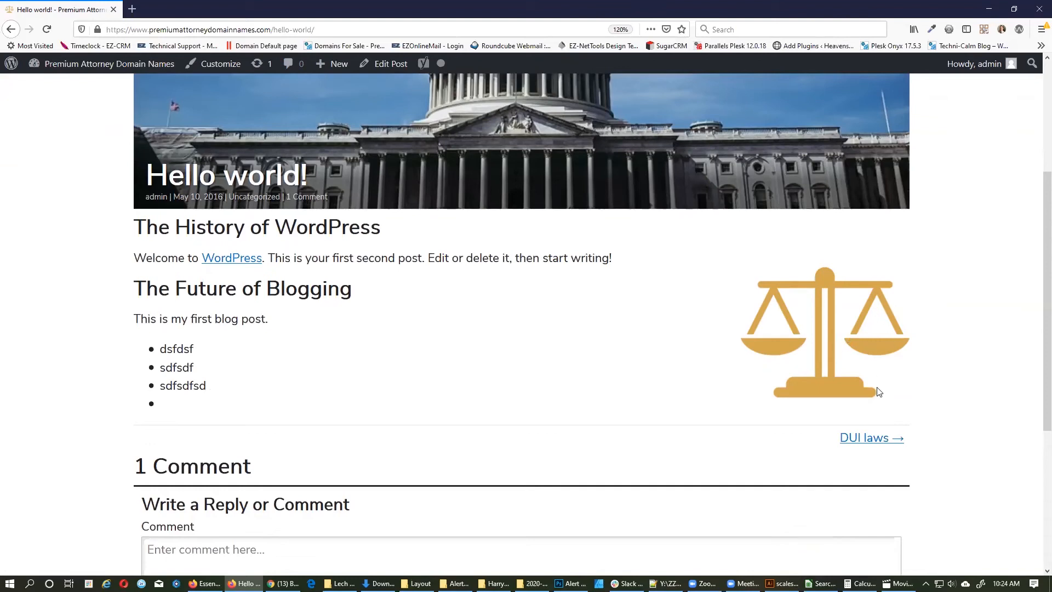
{"action": "scroll", "coordinate": [838, 351], "scroll_direction": "up", "scroll_amount": 3}
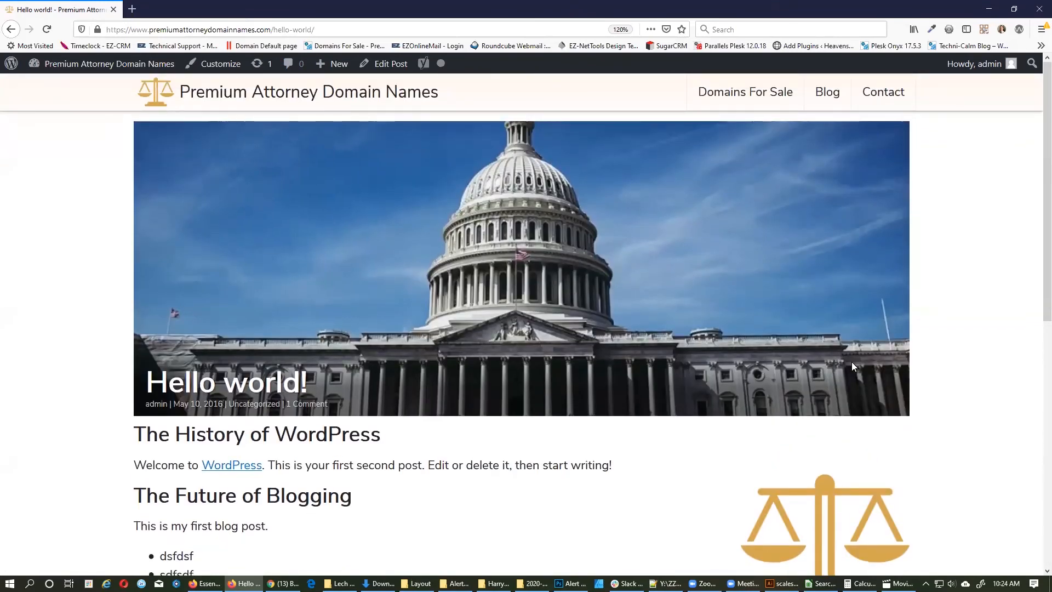
Step: Open the site's Blog page and examine how the "DUI laws" and "Hello world!" entries are displayed
{"action": "left_click", "coordinate": [827, 92]}
{"action": "scroll", "coordinate": [784, 176], "scroll_direction": "down", "scroll_amount": 7}
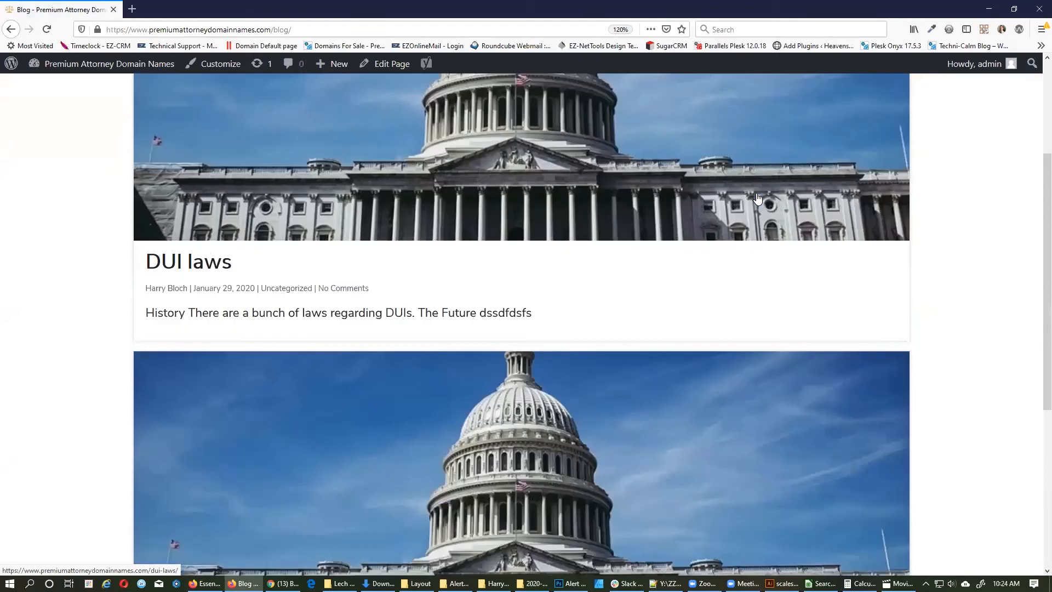
{"action": "scroll", "coordinate": [767, 246], "scroll_direction": "up", "scroll_amount": 3}
{"action": "scroll", "coordinate": [685, 208], "scroll_direction": "up", "scroll_amount": 3}
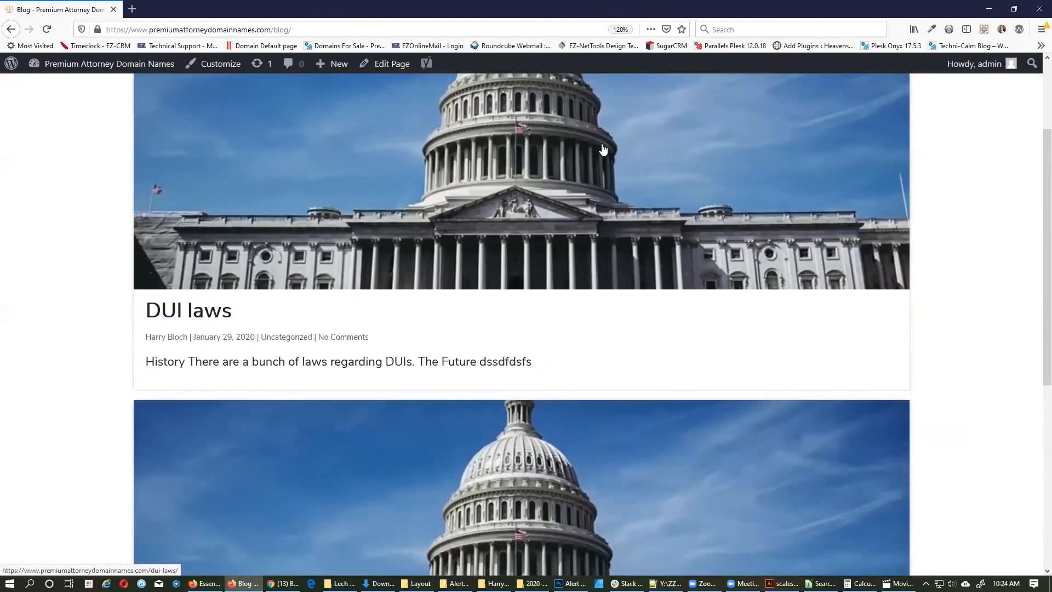
{"action": "scroll", "coordinate": [521, 291], "scroll_direction": "down", "scroll_amount": 3}
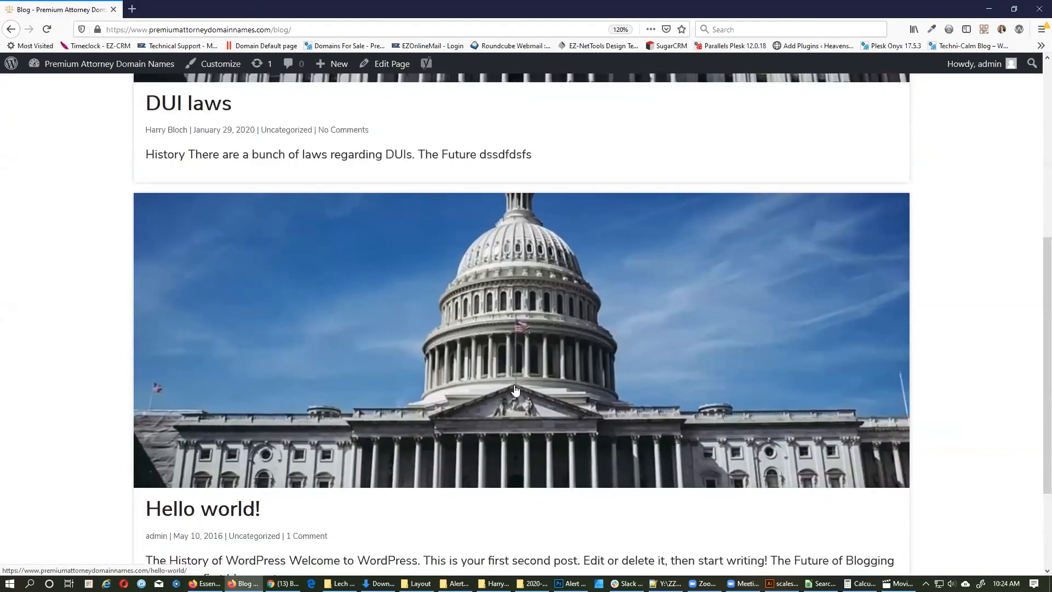
{"action": "scroll", "coordinate": [570, 370], "scroll_direction": "down", "scroll_amount": 2}
{"action": "scroll", "coordinate": [592, 390], "scroll_direction": "up", "scroll_amount": 10}
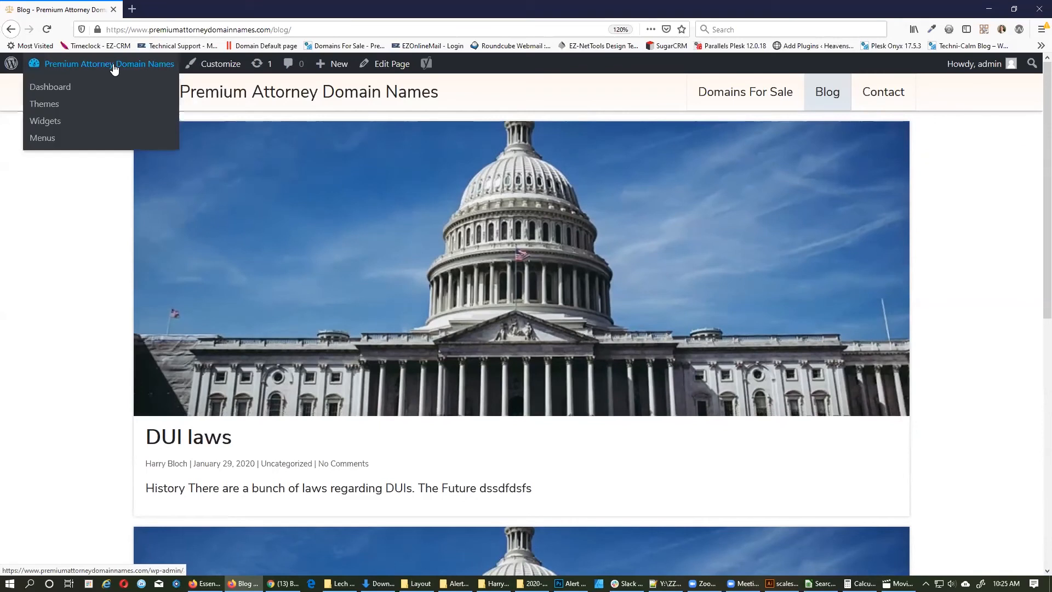
Step: Return to the site's dashboard and open the list of all domain names
{"action": "left_click", "coordinate": [114, 66]}
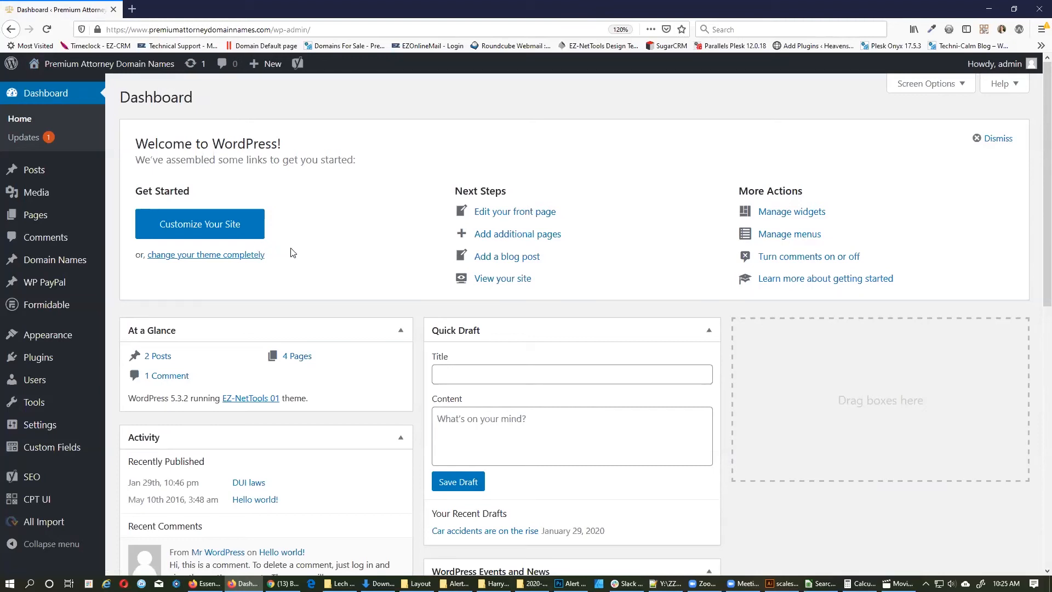
{"action": "mouse_move", "coordinate": [56, 262]}
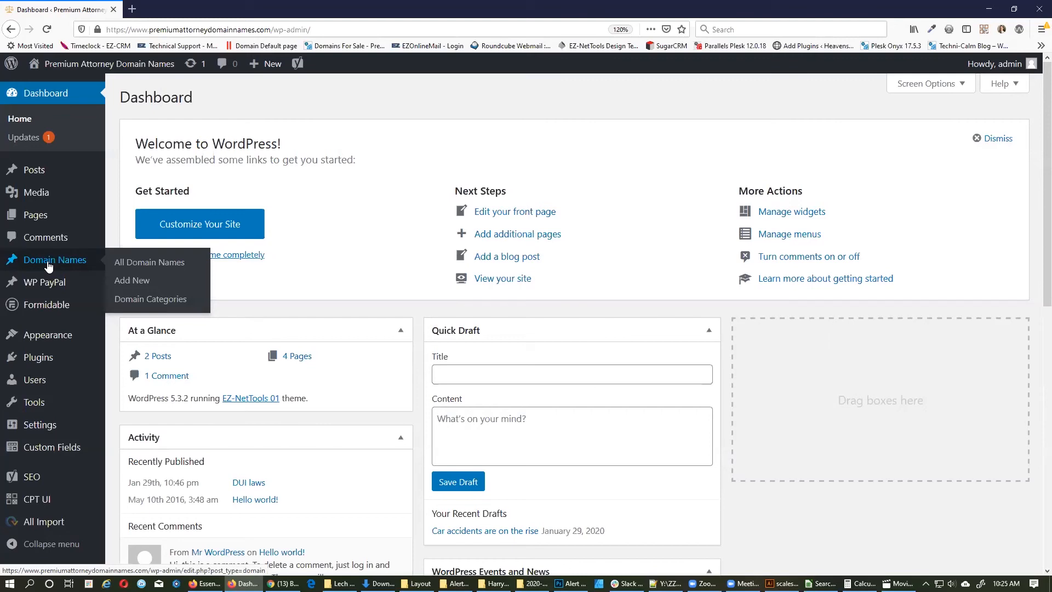
{"action": "left_click", "coordinate": [144, 267]}
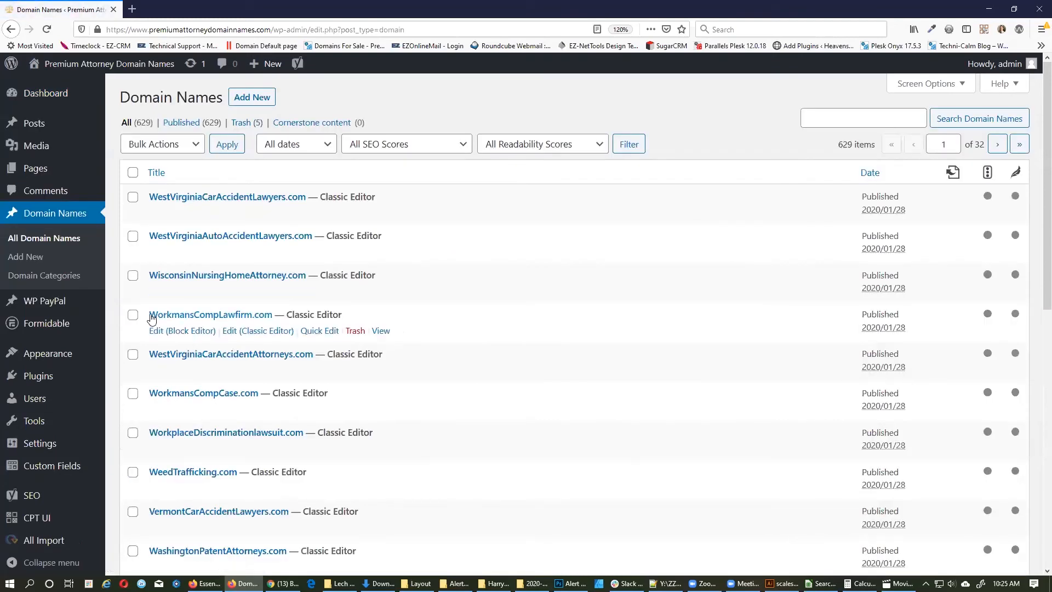
Step: Look through the domain names list and open the WestVirginiaCarAccidentLawyers.com entry in the classic editor
{"action": "scroll", "coordinate": [278, 257], "scroll_direction": "down", "scroll_amount": 3}
{"action": "scroll", "coordinate": [277, 258], "scroll_direction": "down", "scroll_amount": 5}
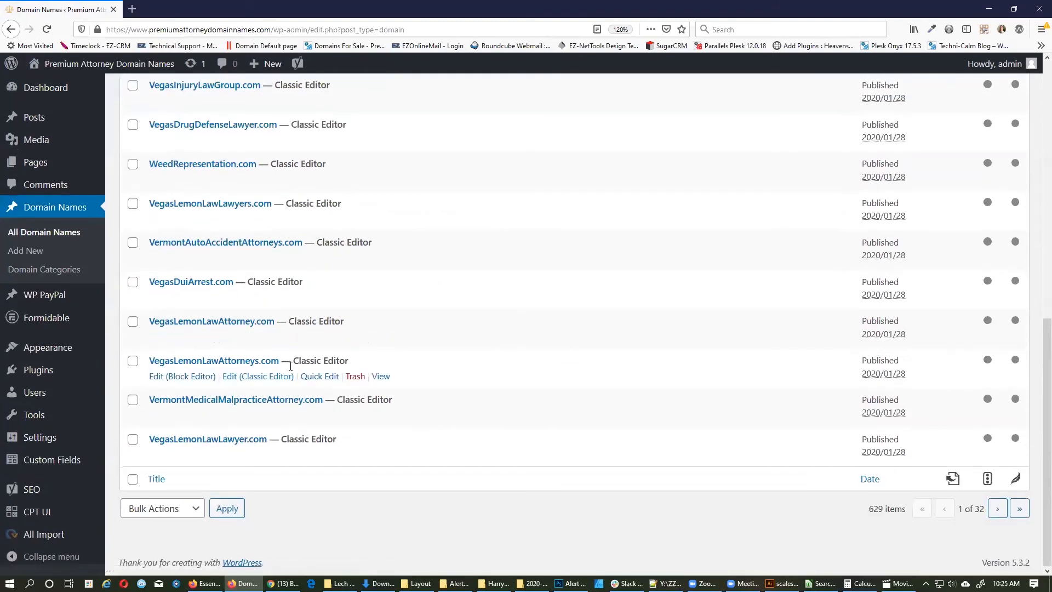
{"action": "scroll", "coordinate": [300, 365], "scroll_direction": "up", "scroll_amount": 8}
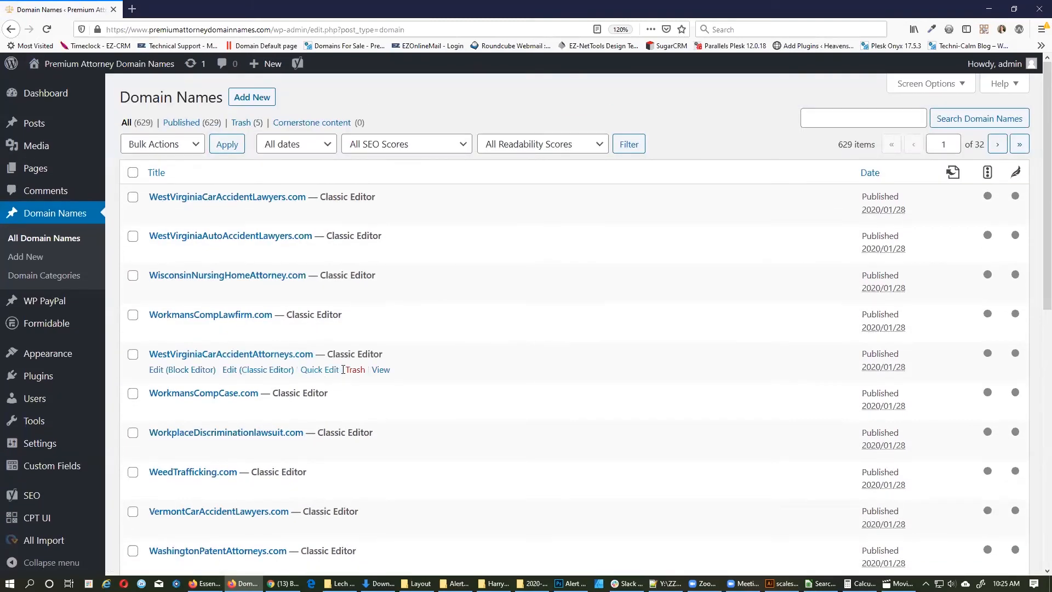
{"action": "left_click", "coordinate": [254, 198]}
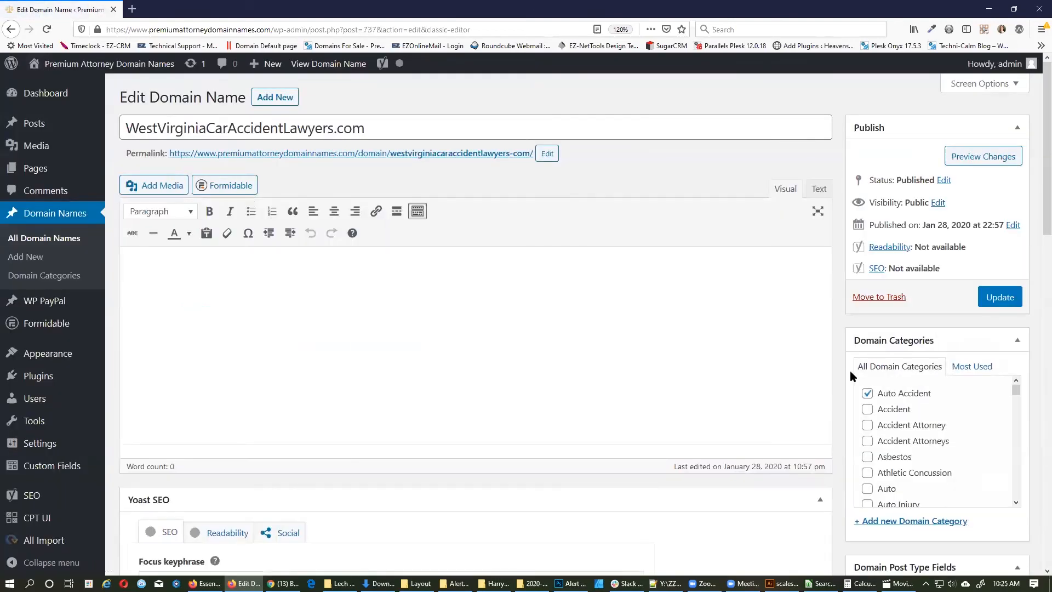
Step: Examine the domain entry's title, its domain categories, and the Price and Sold fields without changing them
{"action": "triple_click", "coordinate": [275, 124]}
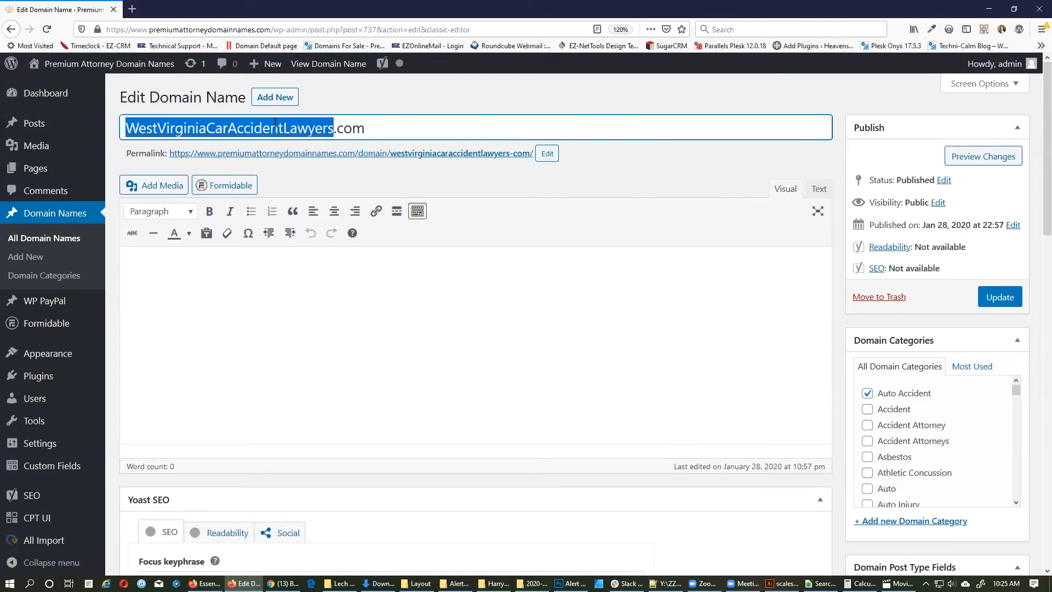
{"action": "left_click", "coordinate": [641, 122]}
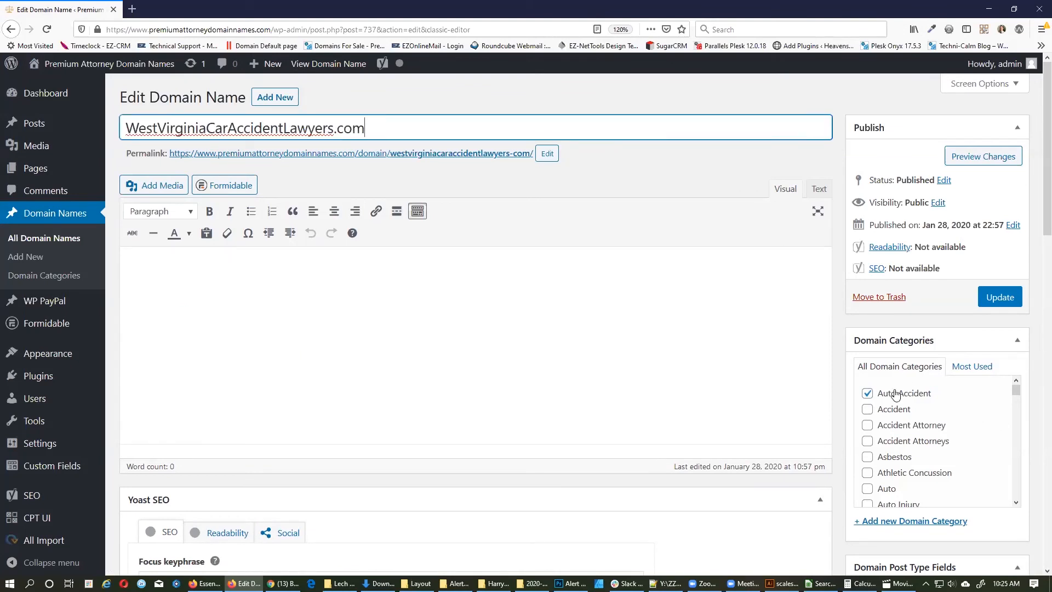
{"action": "scroll", "coordinate": [924, 404], "scroll_direction": "down", "scroll_amount": 15}
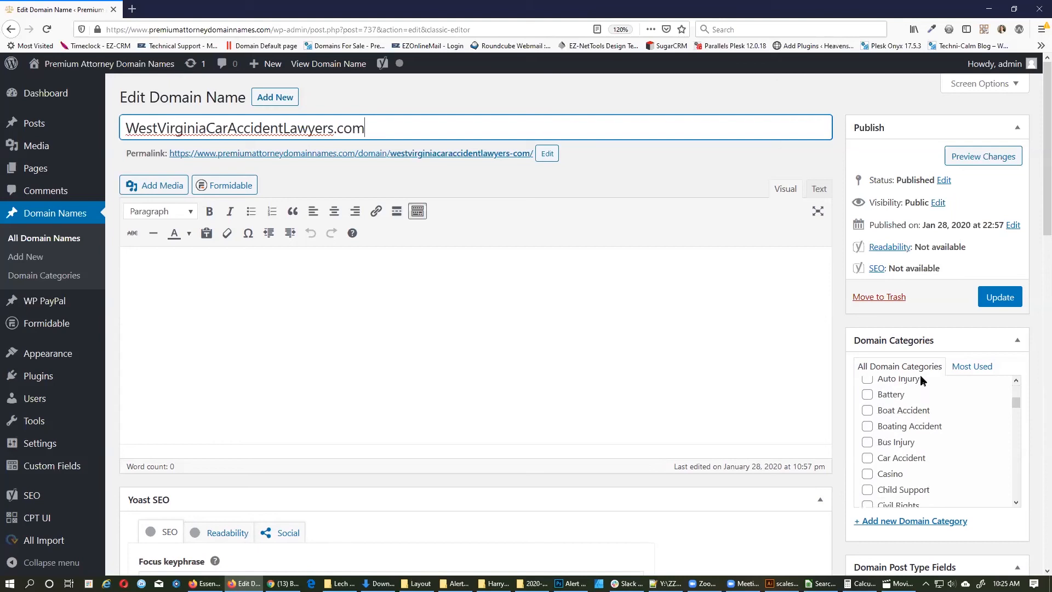
{"action": "scroll", "coordinate": [1032, 421], "scroll_direction": "down", "scroll_amount": 5}
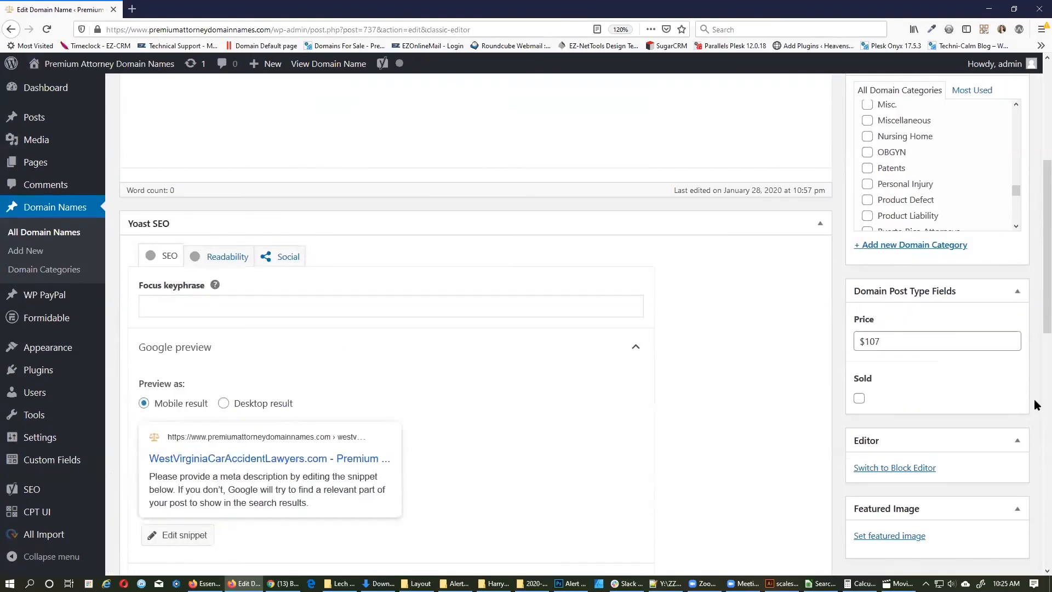
{"action": "left_click", "coordinate": [914, 342]}
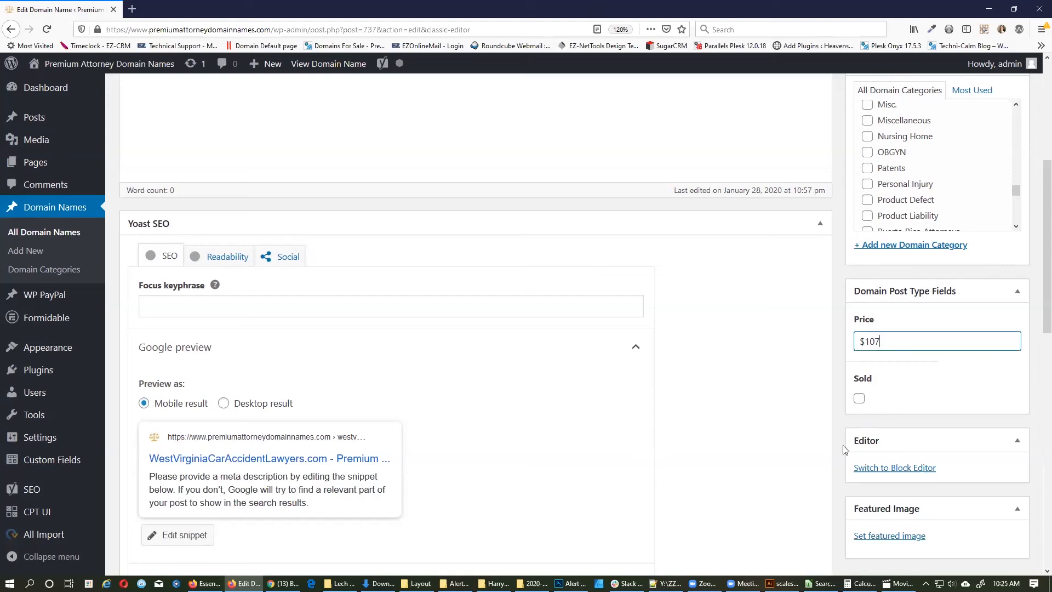
{"action": "scroll", "coordinate": [909, 436], "scroll_direction": "up", "scroll_amount": 5}
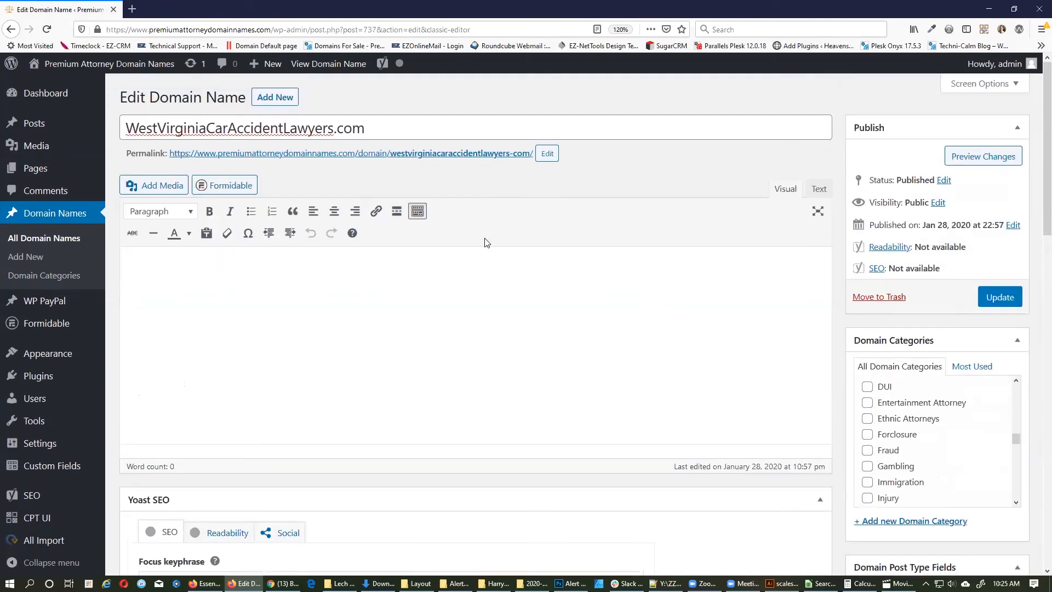
Step: View the domain's public page, open the site's Domains For Sale page and look through it
{"action": "left_click", "coordinate": [321, 62]}
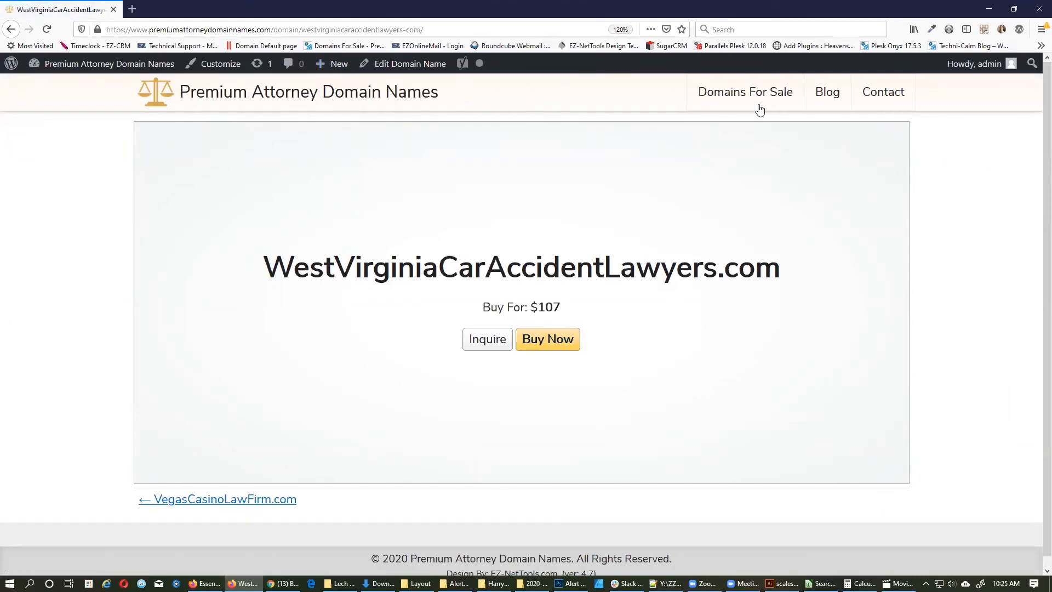
{"action": "left_click", "coordinate": [726, 97]}
{"action": "scroll", "coordinate": [784, 276], "scroll_direction": "down", "scroll_amount": 7}
{"action": "scroll", "coordinate": [733, 285], "scroll_direction": "up", "scroll_amount": 4}
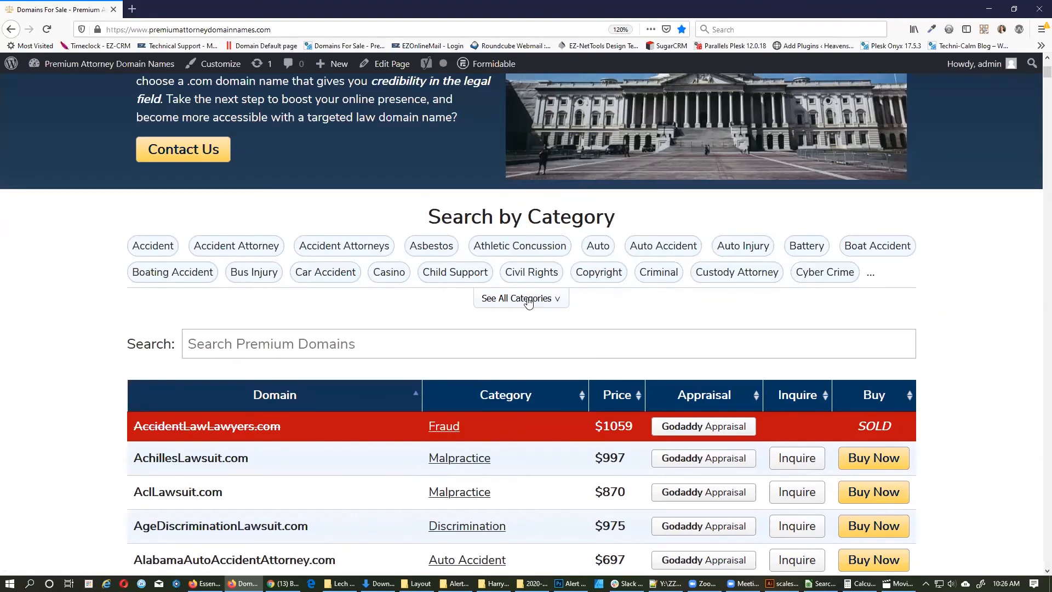
Step: Expand the full category list on the sales page, collapse it again, and look through the table of domains
{"action": "left_click", "coordinate": [528, 301]}
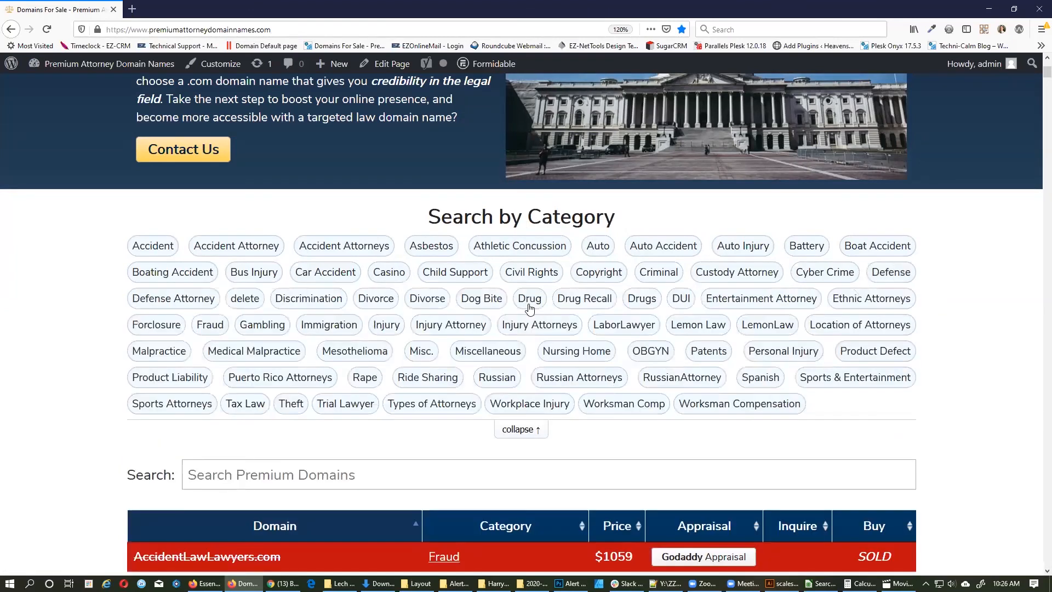
{"action": "left_click", "coordinate": [526, 427]}
{"action": "scroll", "coordinate": [393, 181], "scroll_direction": "down", "scroll_amount": 5}
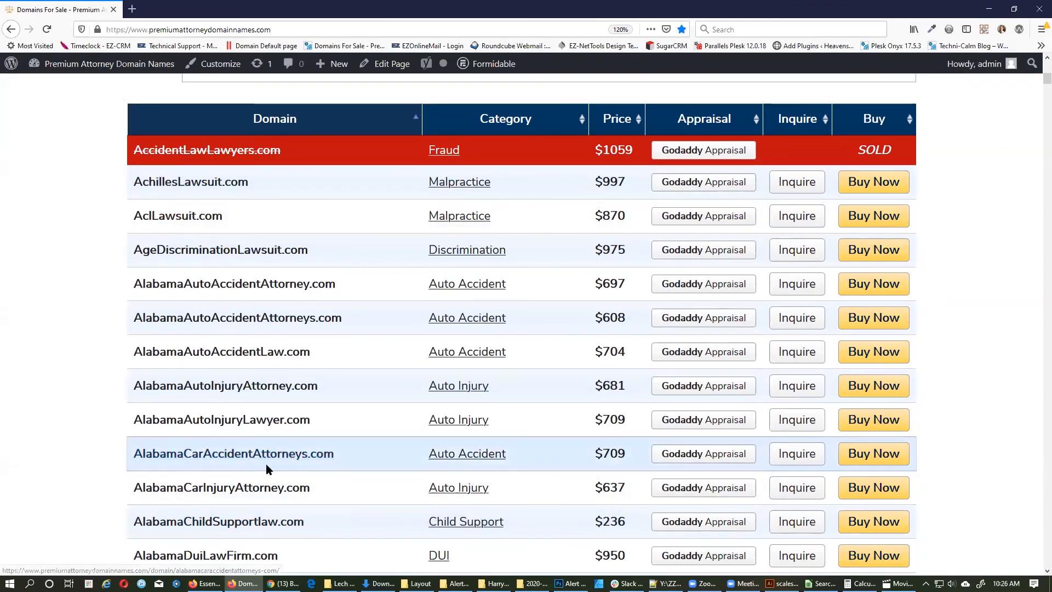
{"action": "scroll", "coordinate": [419, 405], "scroll_direction": "down", "scroll_amount": 6}
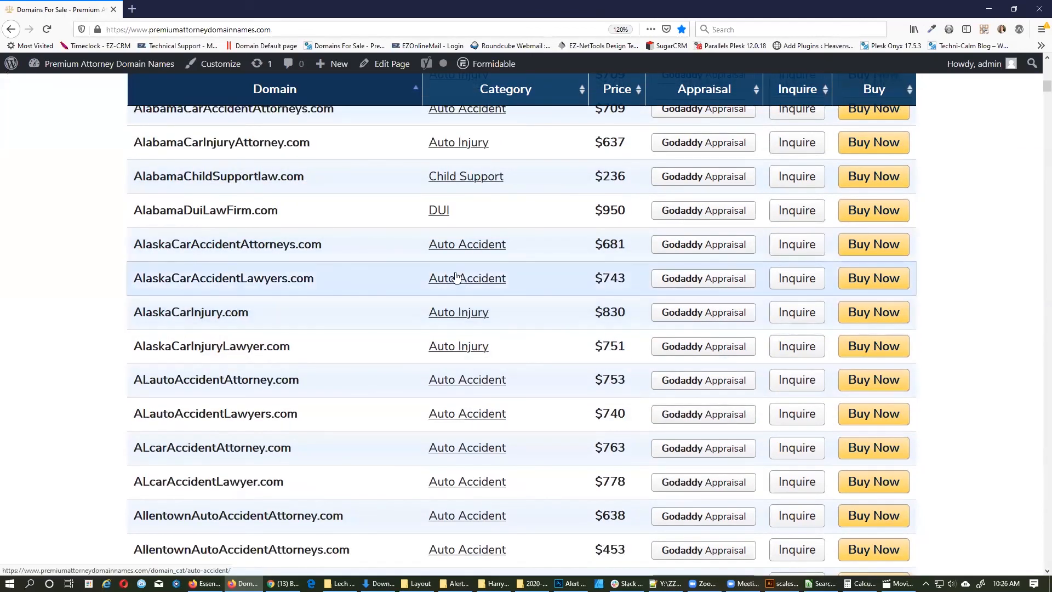
Step: Open AlaskaCarAccidentLawyers.com from the domain table, bring it up for editing, and review its category and price fields
{"action": "left_click", "coordinate": [269, 280]}
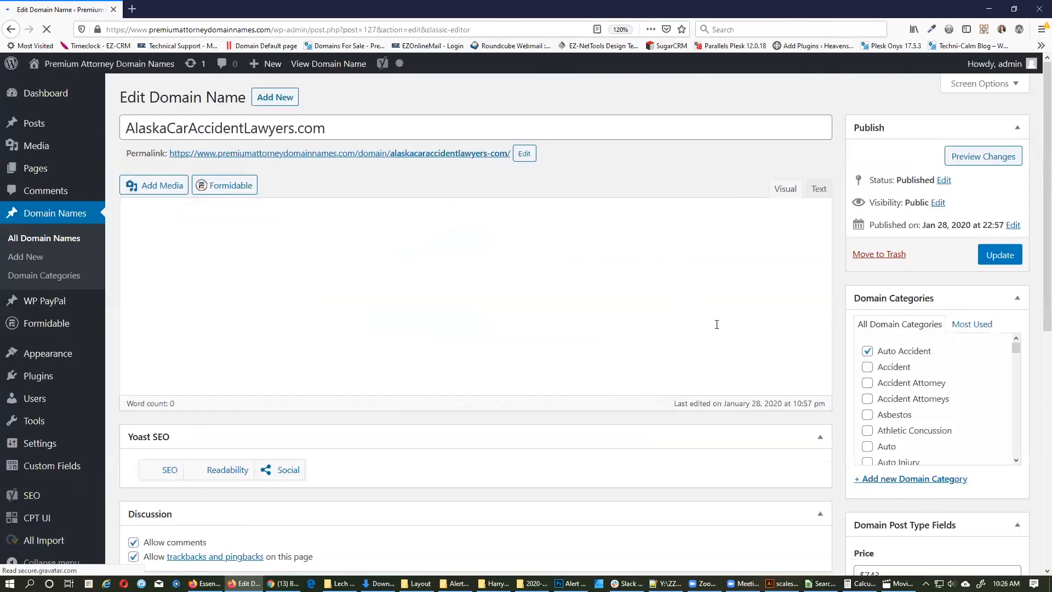
{"action": "scroll", "coordinate": [912, 357], "scroll_direction": "down", "scroll_amount": 6}
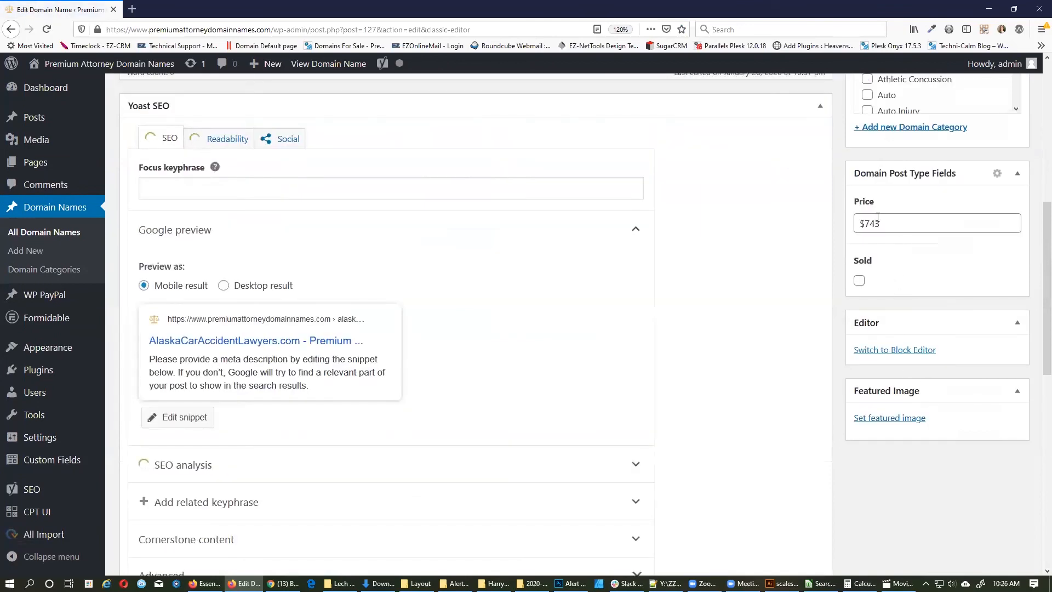
{"action": "scroll", "coordinate": [925, 398], "scroll_direction": "up", "scroll_amount": 4}
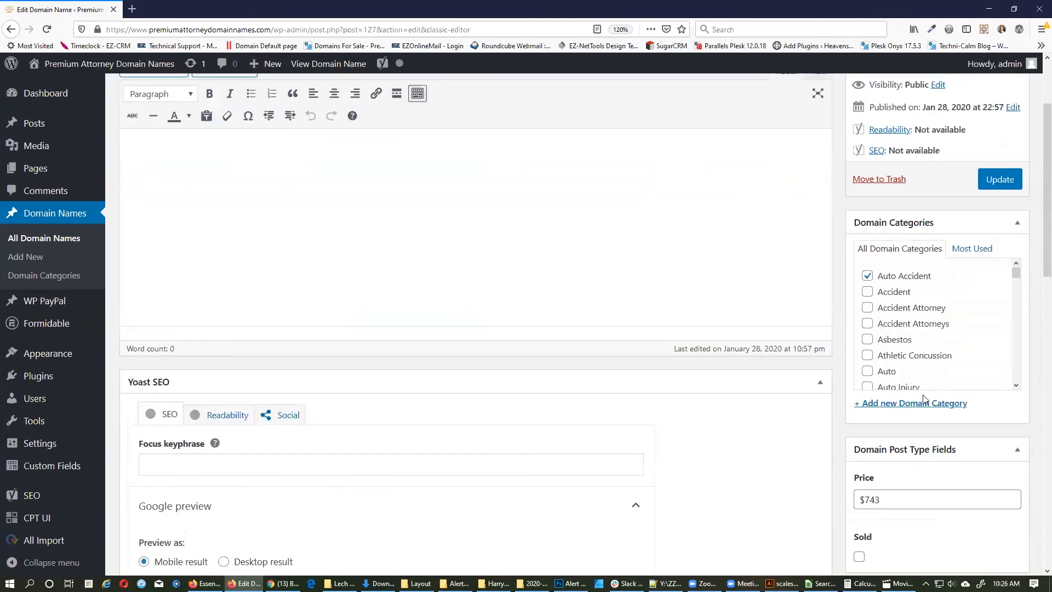
{"action": "scroll", "coordinate": [994, 394], "scroll_direction": "up", "scroll_amount": 2}
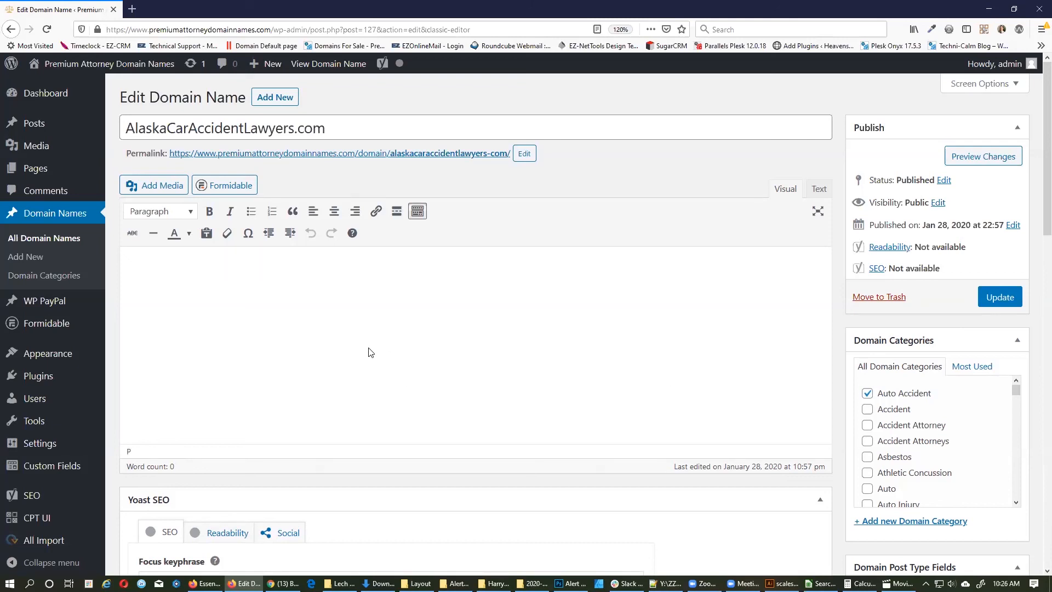
Step: Open the list of all posts
{"action": "left_click", "coordinate": [36, 126]}
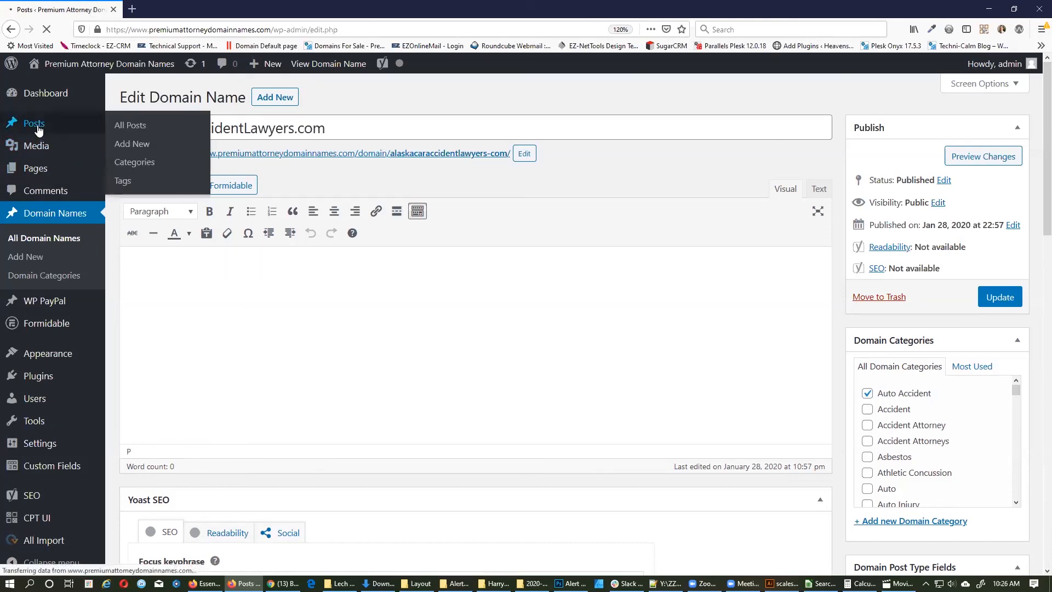